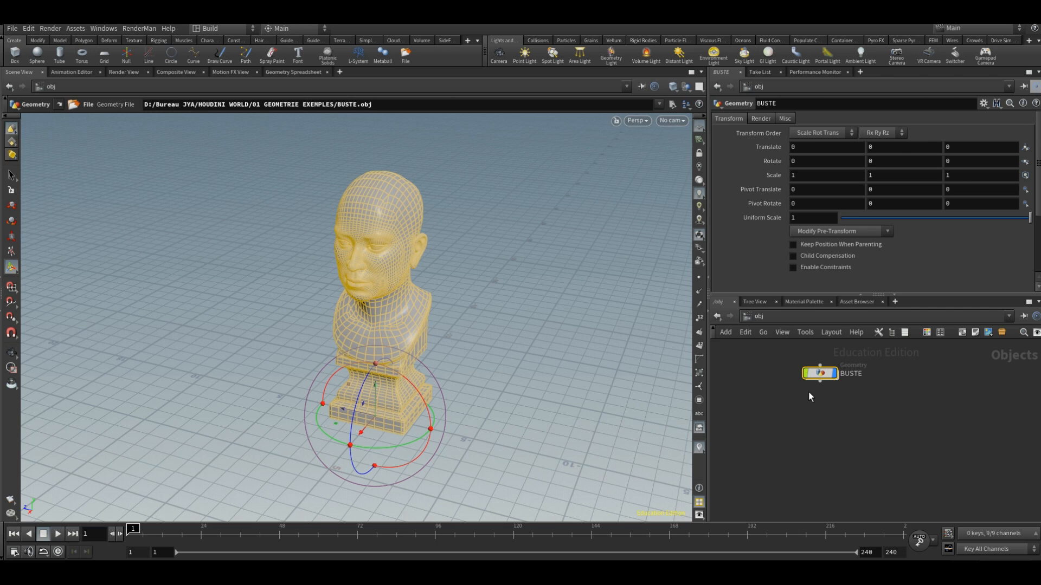
Enter the BUSTE geometry network and add a Labs RBD Fracture node connected to the BUSTE file node
double_click(818, 373)
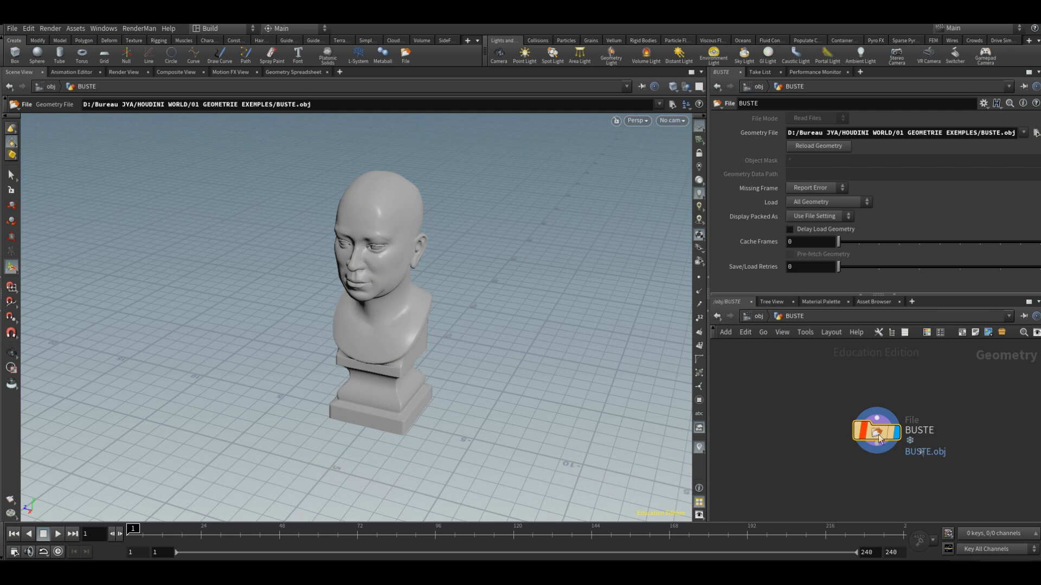
alt+drag(446, 280, 523, 299)
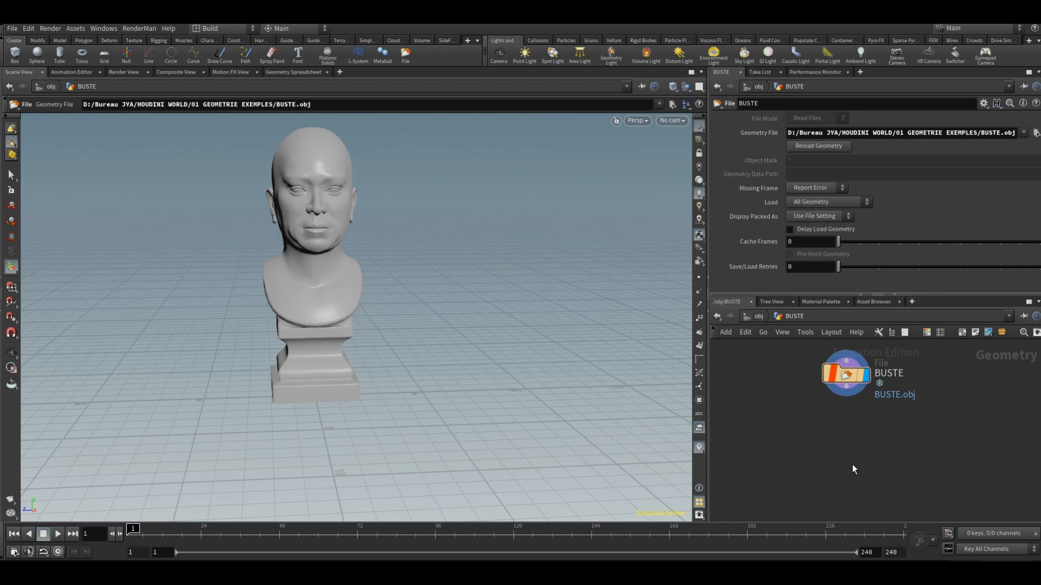
key(Tab)
text(labs fra)
click(776, 154)
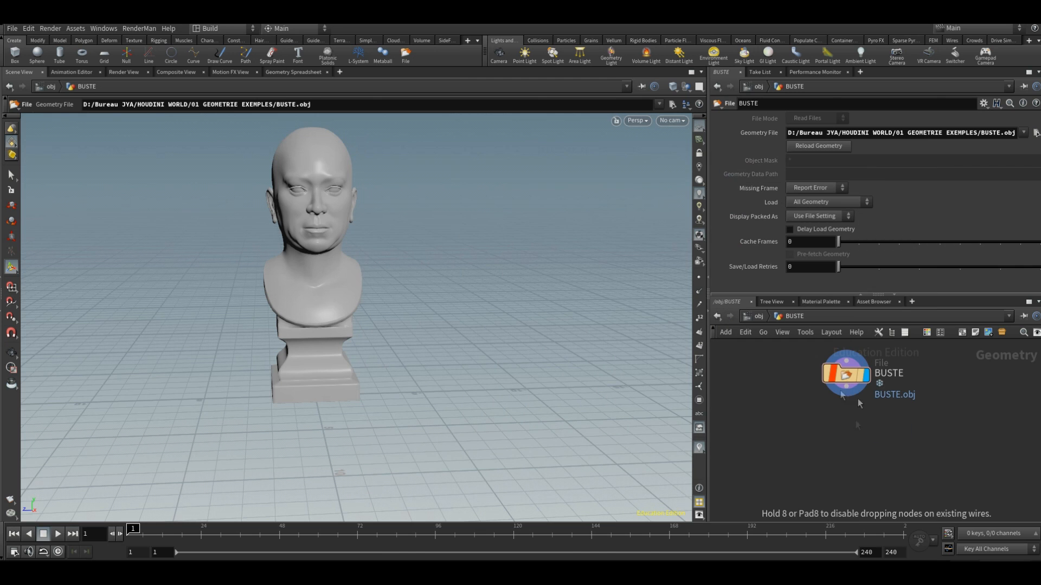
click(845, 431)
click(866, 433)
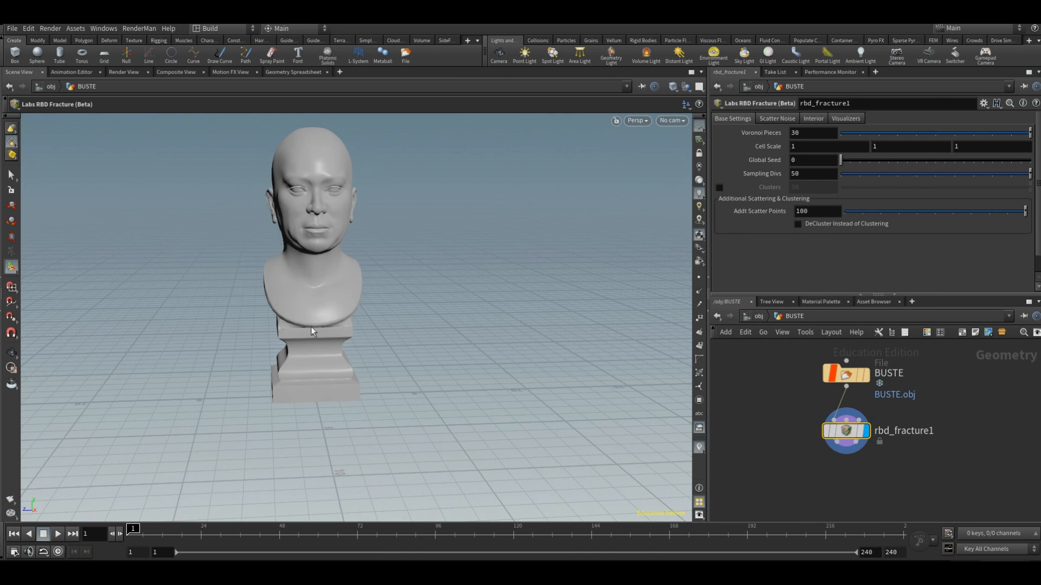
Enable Visualize Pieces on the fracture node and set Voronoi Pieces to 200
alt+drag(414, 342, 369, 344)
click(852, 119)
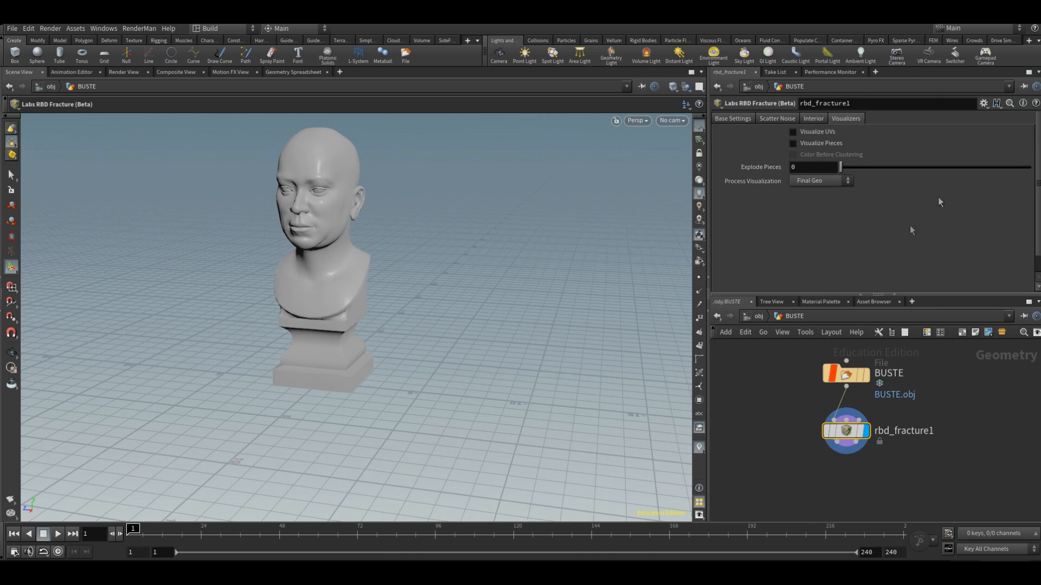
click(829, 144)
click(733, 118)
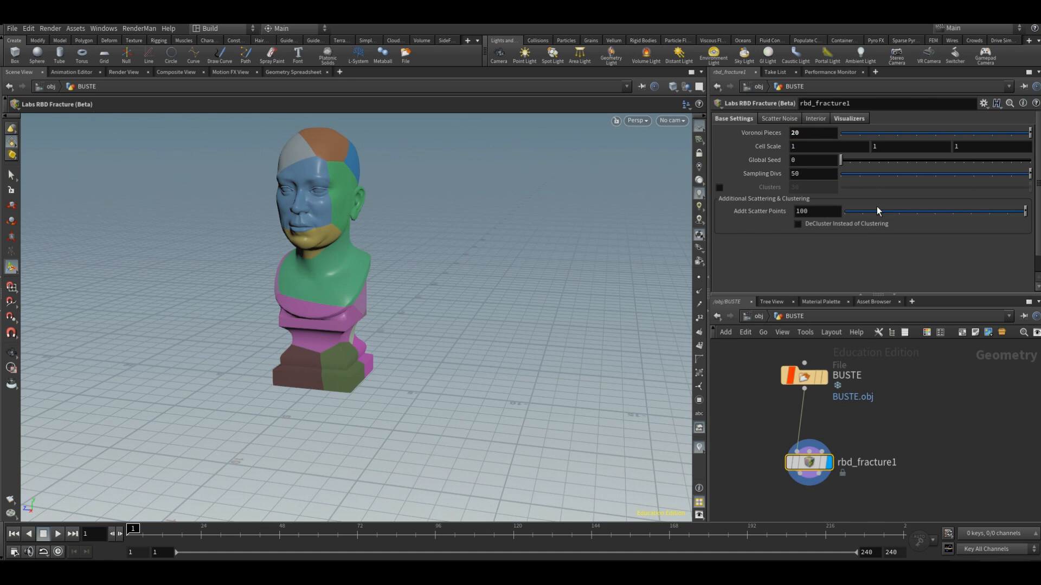
text(200)
key(Return)
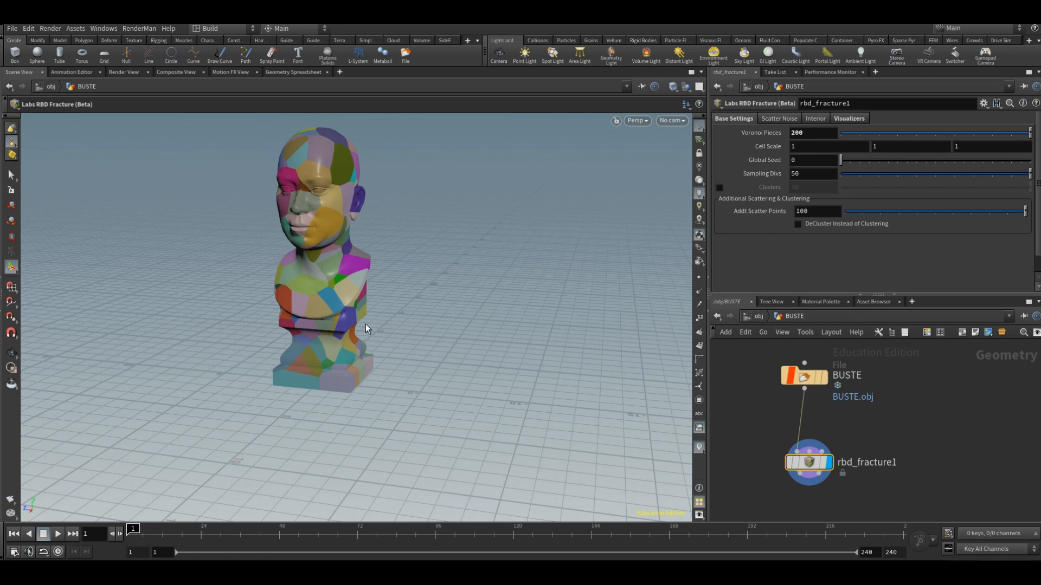
Add a Box node beside the fracture node and set its Uniform Scale to 5
middle_drag(920, 427, 863, 406)
key(Tab)
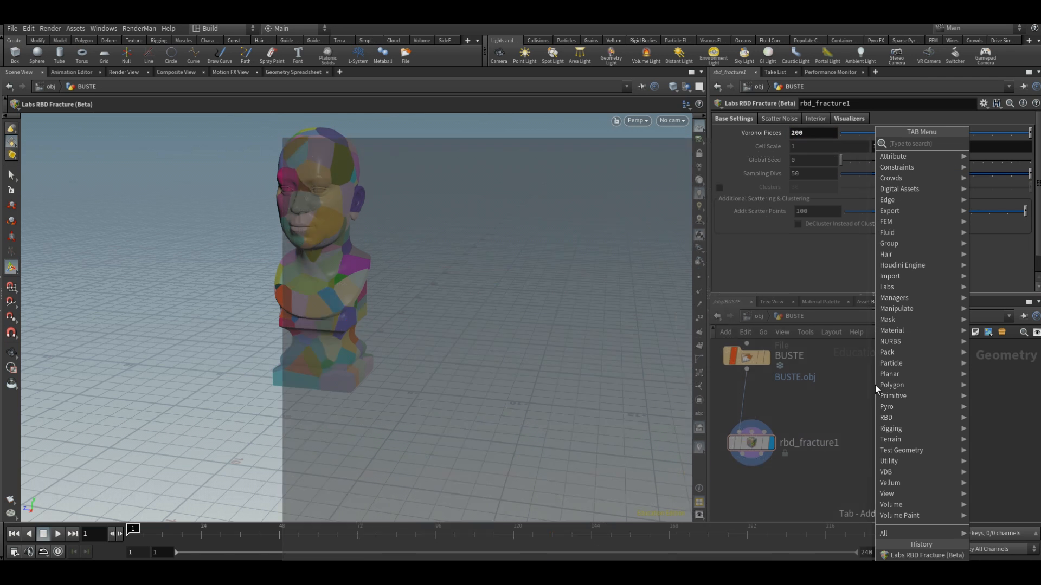
text(box)
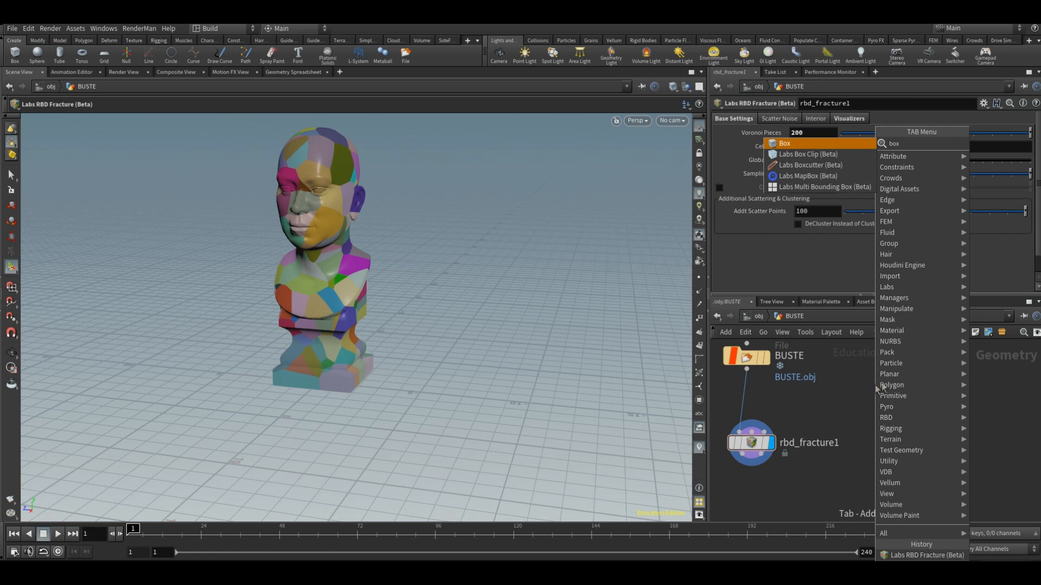
key(Return)
click(884, 411)
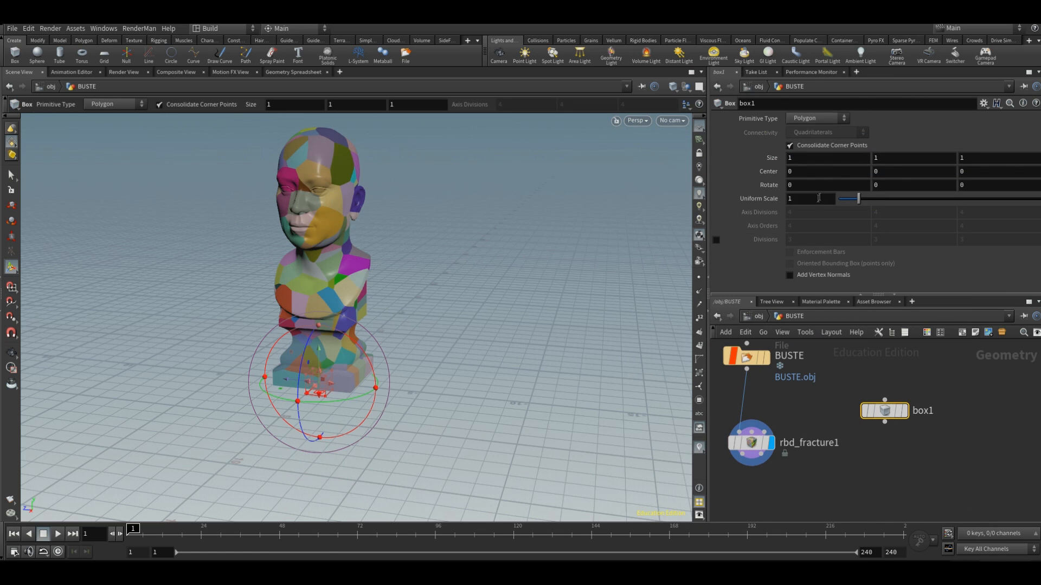
text(5)
key(Return)
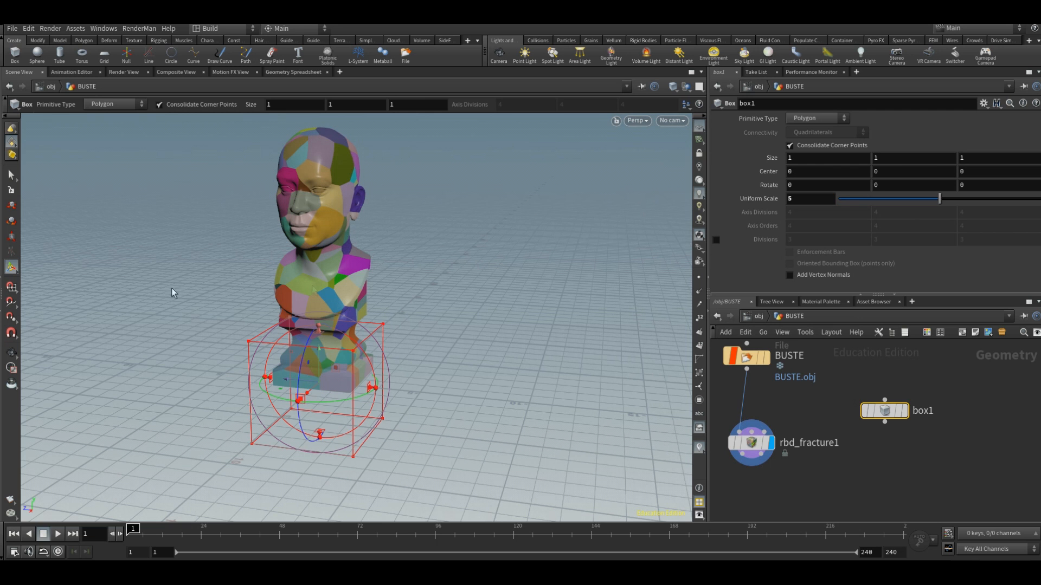
Raise the box around the bust's pedestal to about 1.96 in Y and stretch its X size to about 1.15
drag(320, 361, 319, 322)
alt+drag(497, 351, 342, 334)
drag(468, 338, 476, 342)
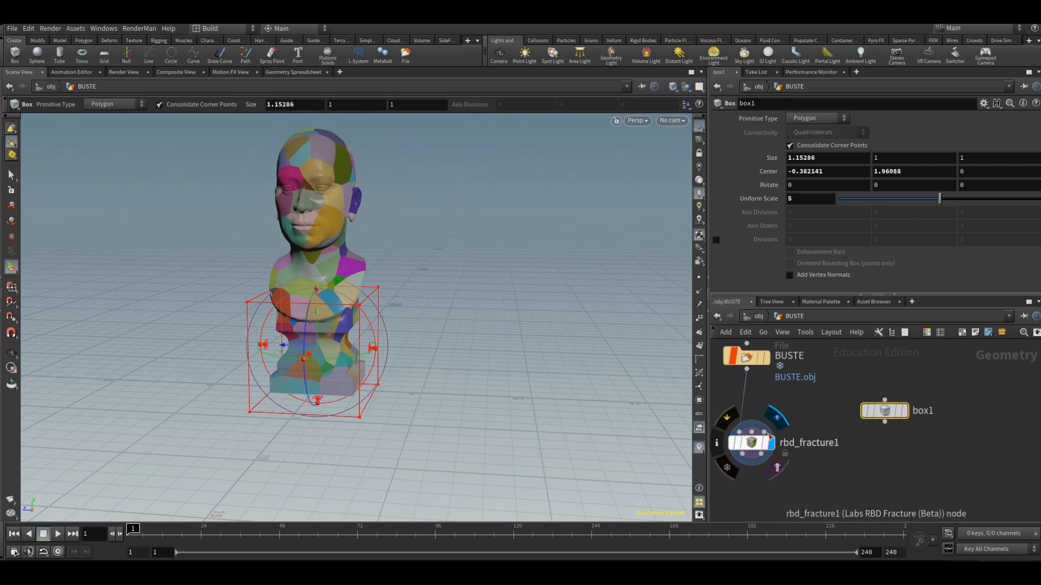
Connect the box to the fracture node's Forced Cluster Areas input and enable Clusters
drag(884, 422, 766, 432)
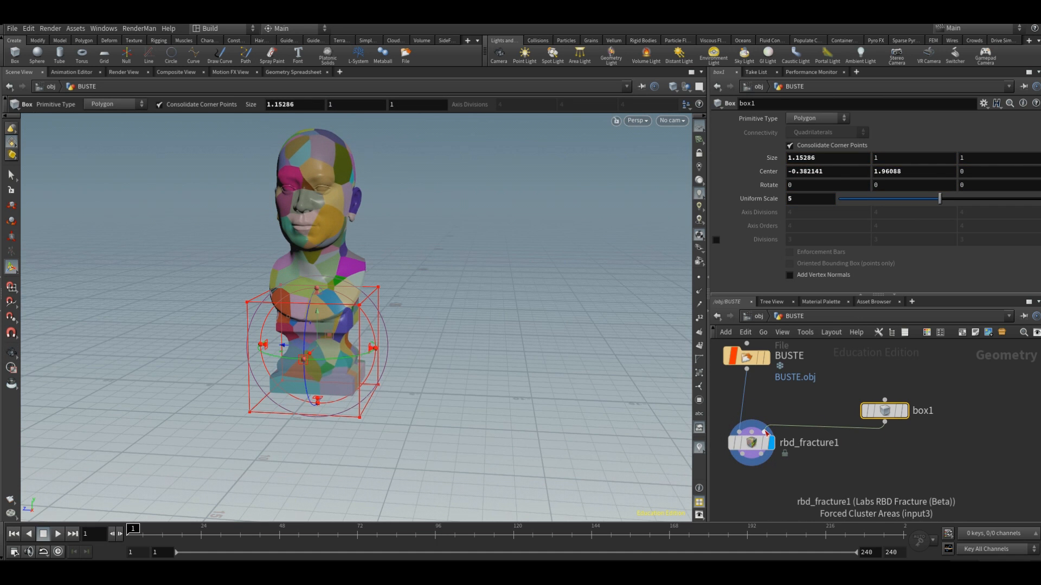
middle_drag(847, 472, 936, 472)
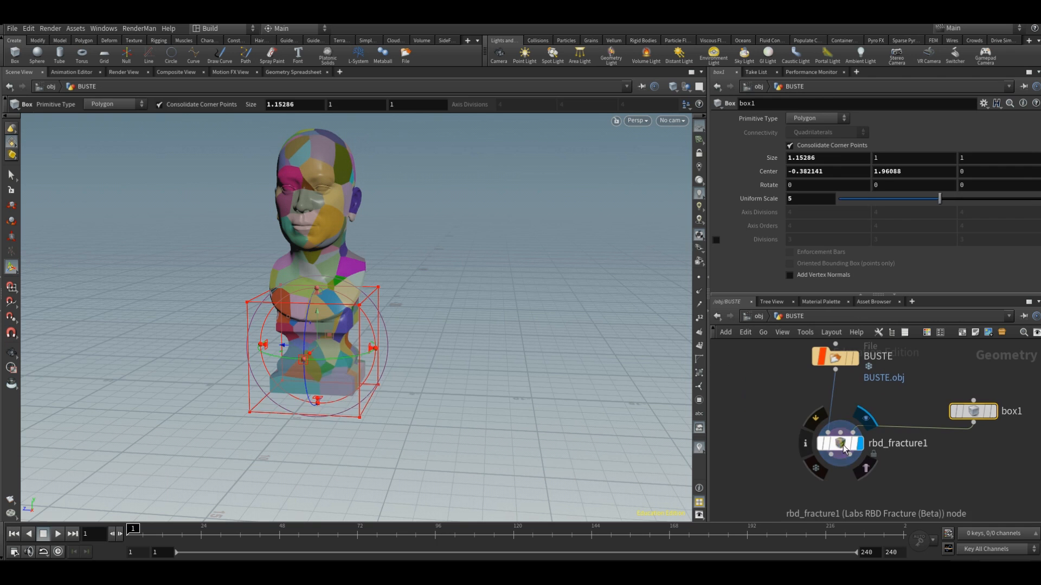
click(841, 445)
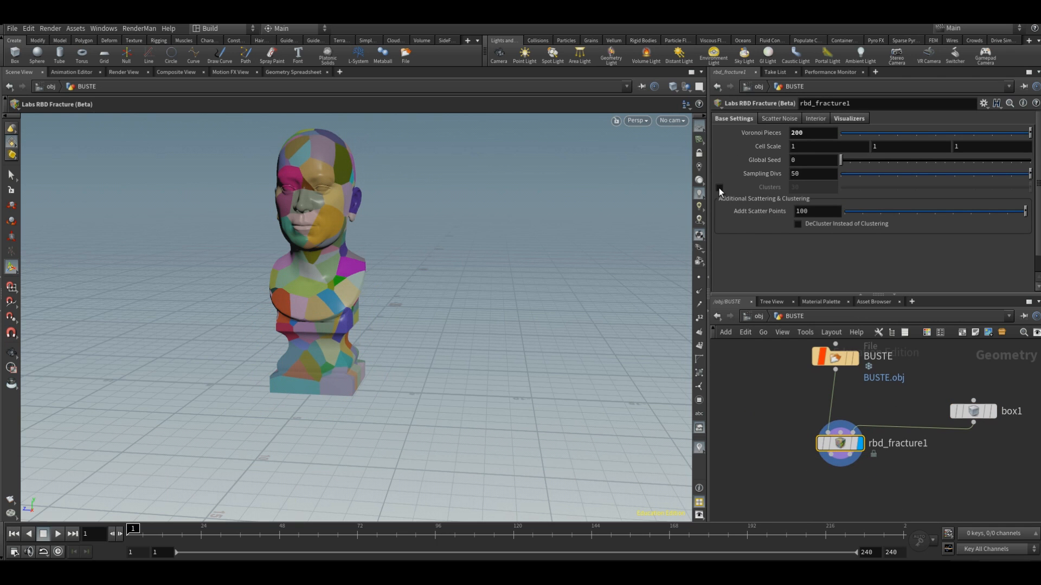
click(719, 188)
Raise the cluster box slightly so its center sits at about 2.09 in Y
click(973, 411)
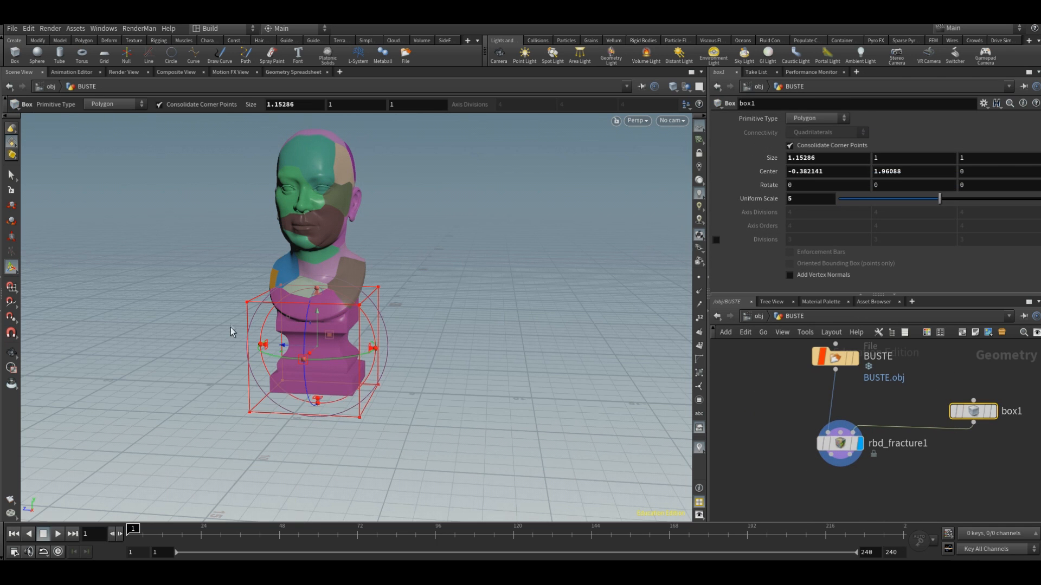
drag(317, 326, 317, 303)
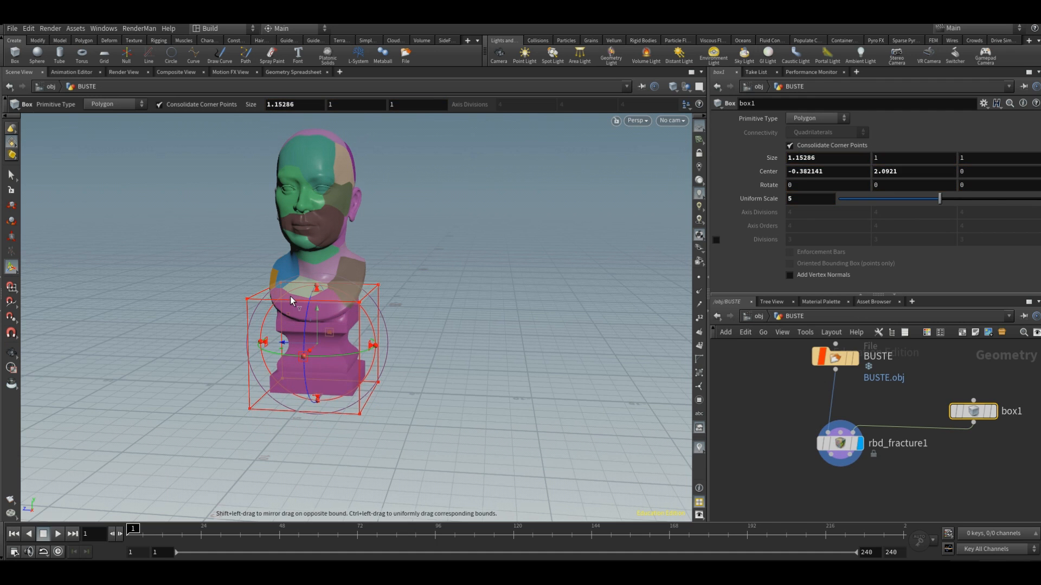
Set the fracture node's Explode Pieces to 0.69 and examine the clustered pieces around the pedestal in wireframe
click(841, 444)
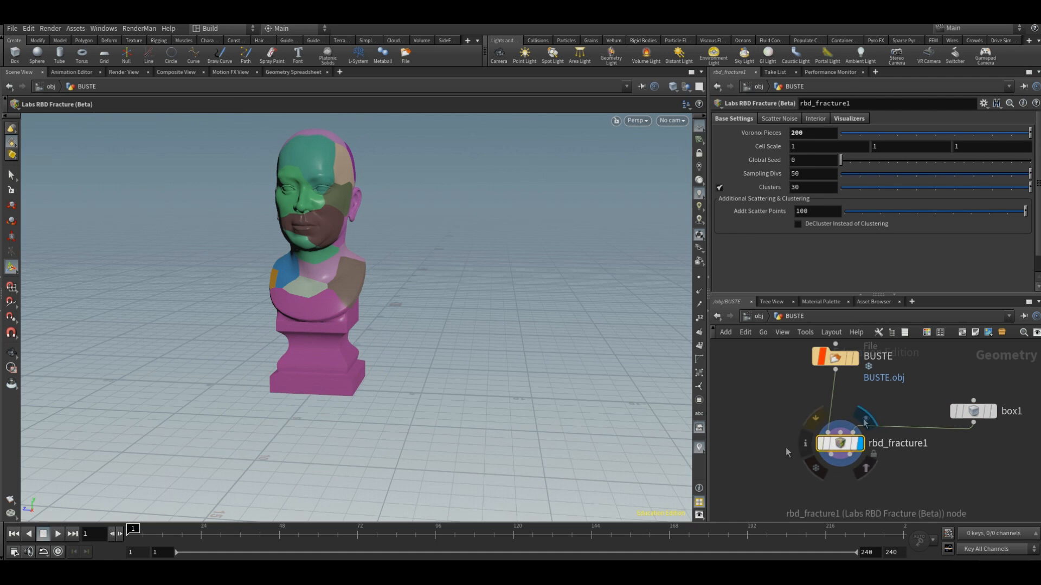
click(845, 119)
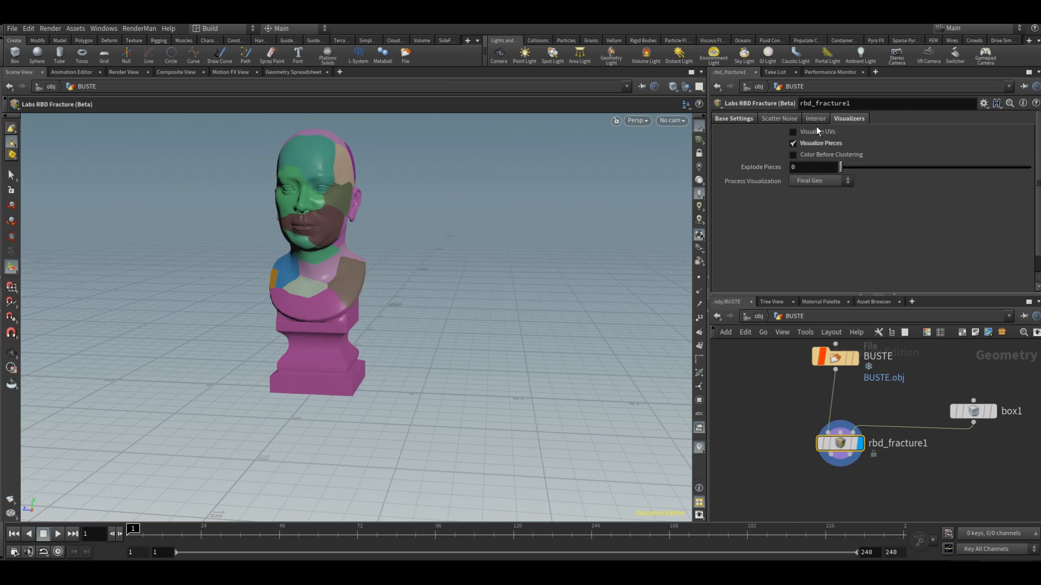
drag(844, 166, 854, 168)
alt+drag(467, 308, 539, 292)
key(w)
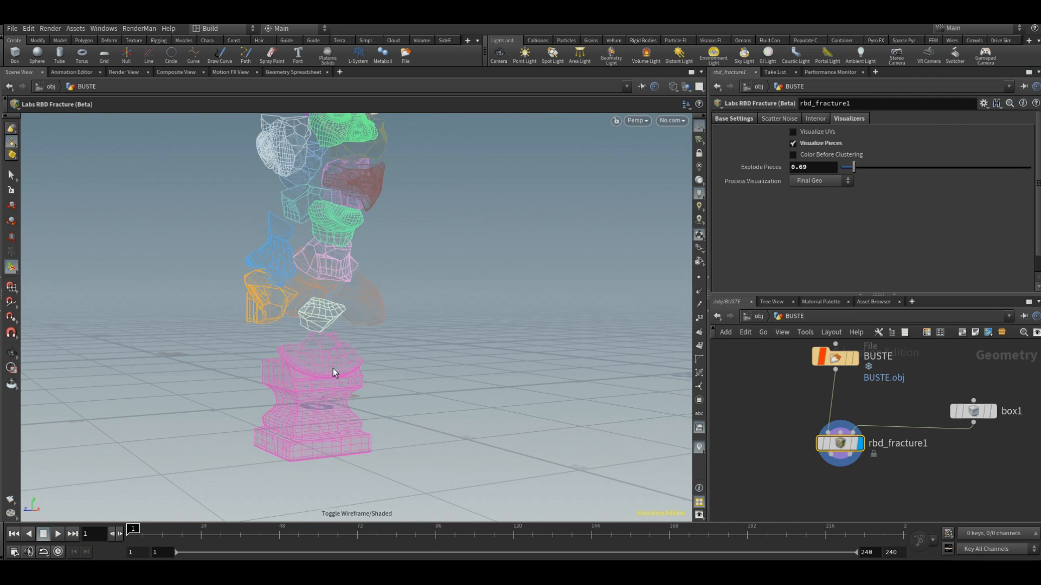
alt+scroll(333, 381, up, 5)
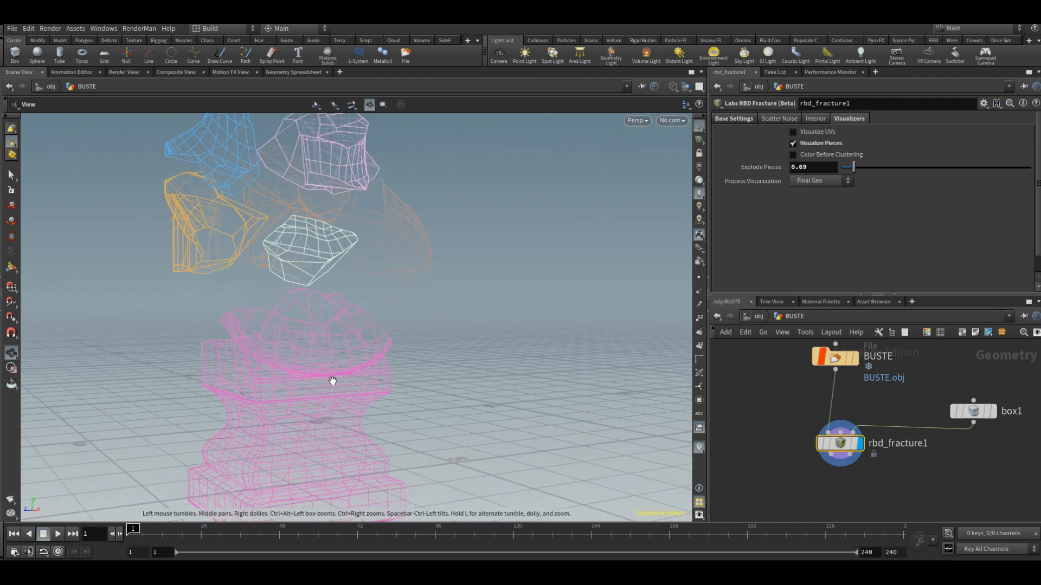
alt+drag(486, 430, 279, 384)
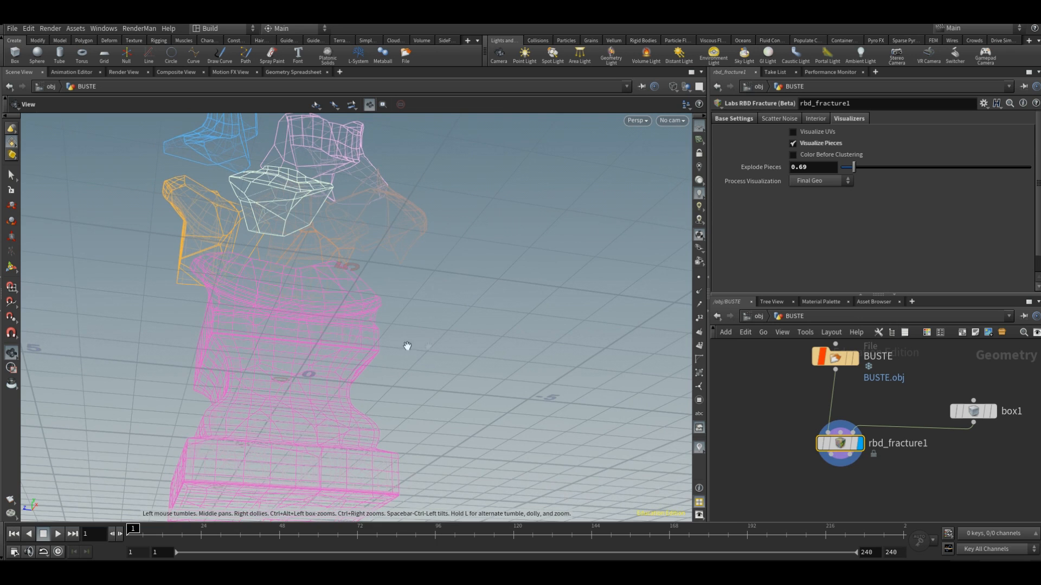
alt+scroll(533, 361, down, 4)
alt+drag(528, 365, 522, 453)
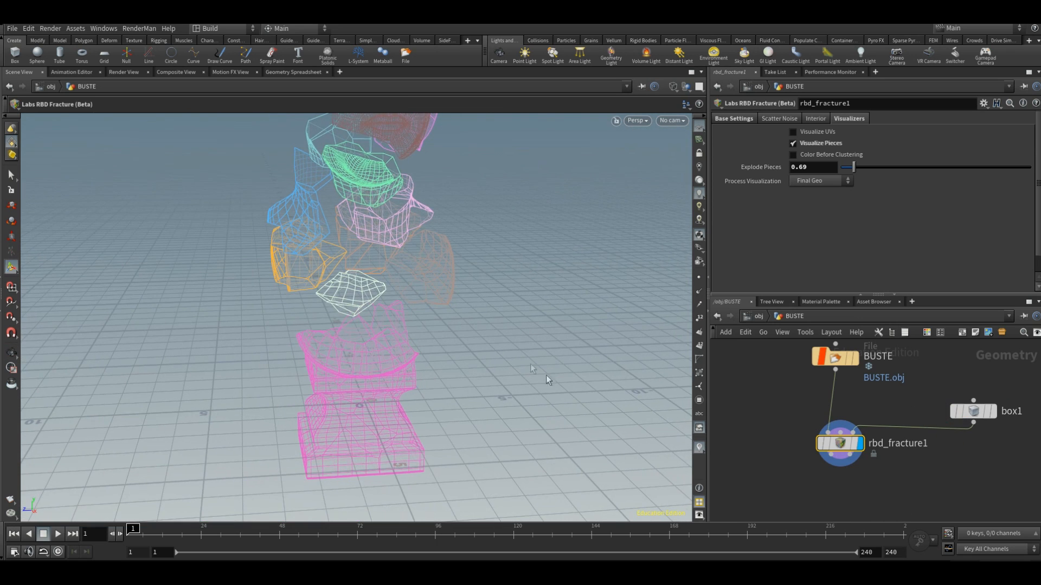
Set the fracture node's Clusters to 200 and try a Sampling Divs value of 1
click(733, 118)
alt+drag(600, 220, 576, 300)
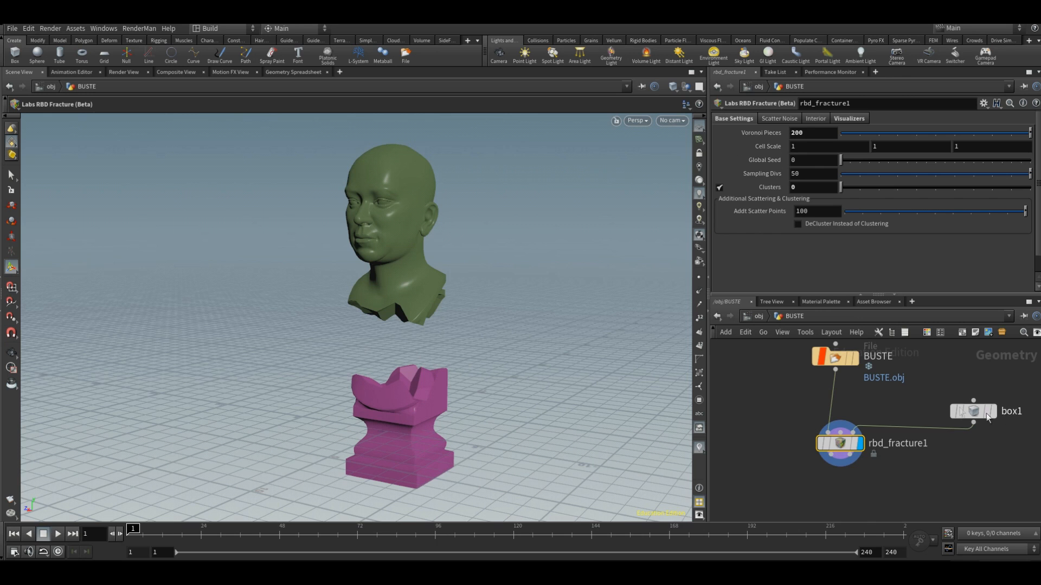
drag(983, 413, 980, 387)
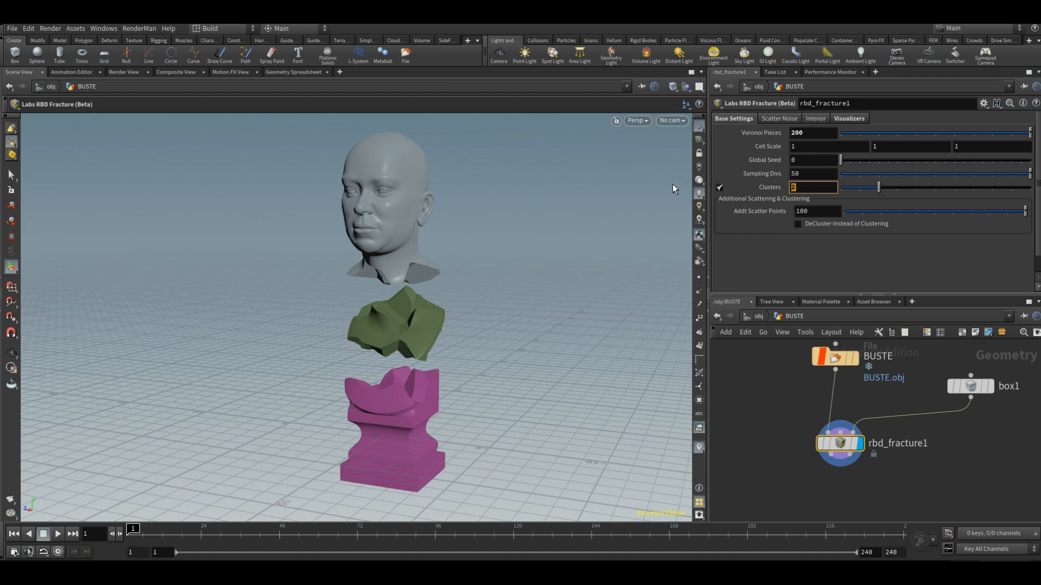
text(200)
key(Return)
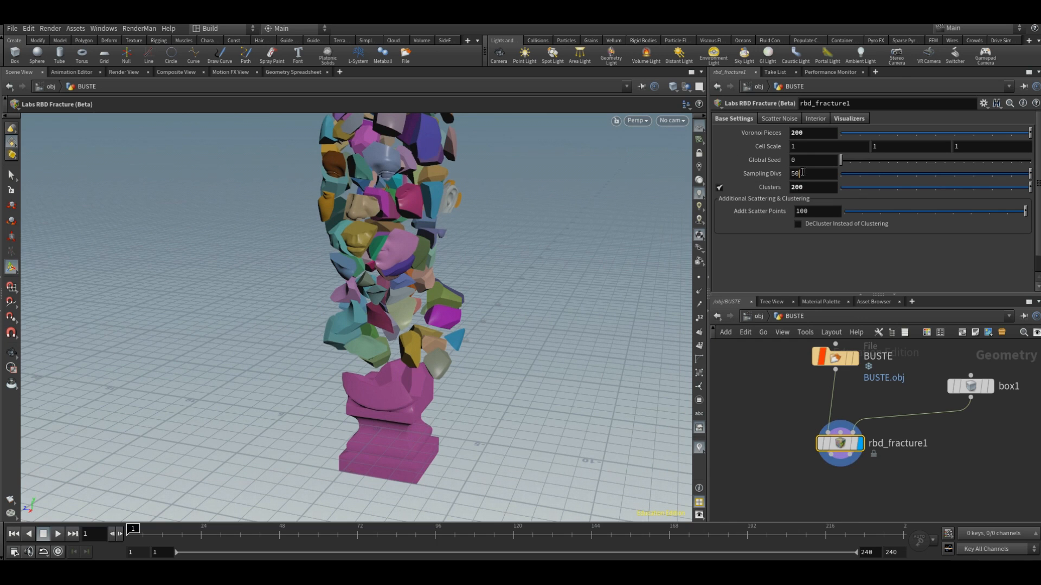
text(1)
key(Return)
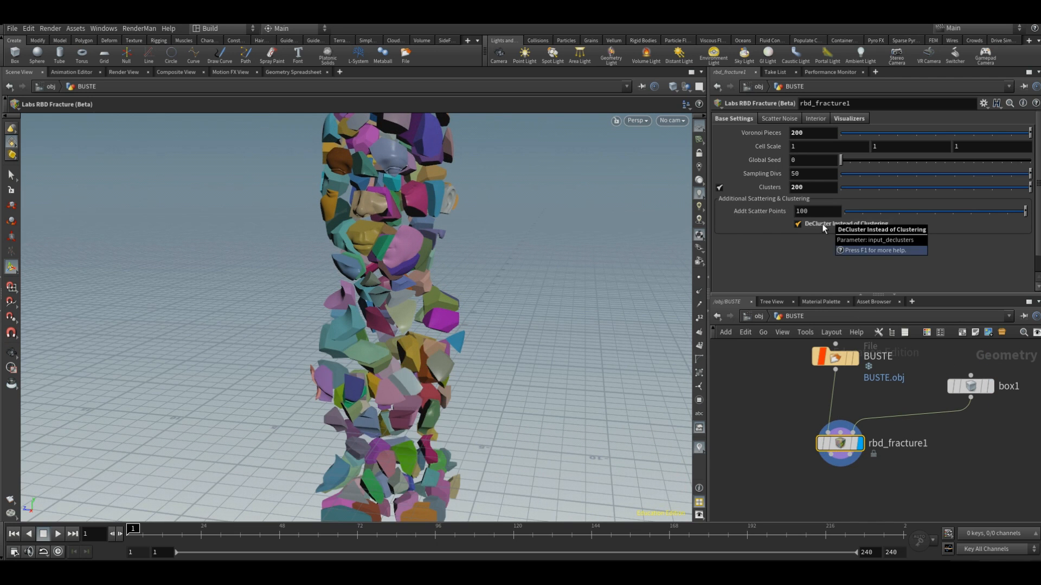
Set Explode Pieces to 0 in the fracture node's visualization settings
click(850, 119)
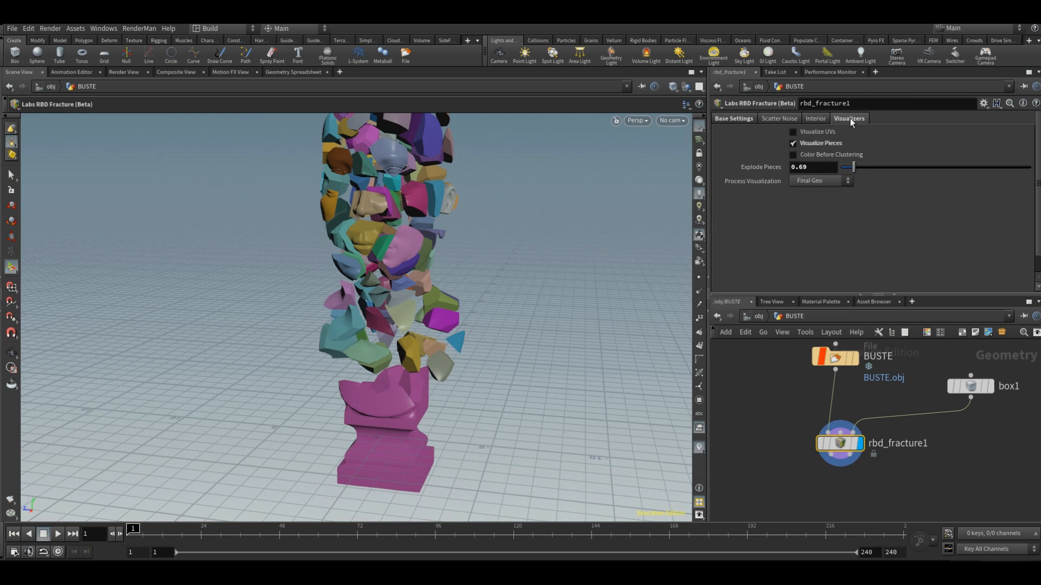
double_click(823, 169)
text(0)
key(Return)
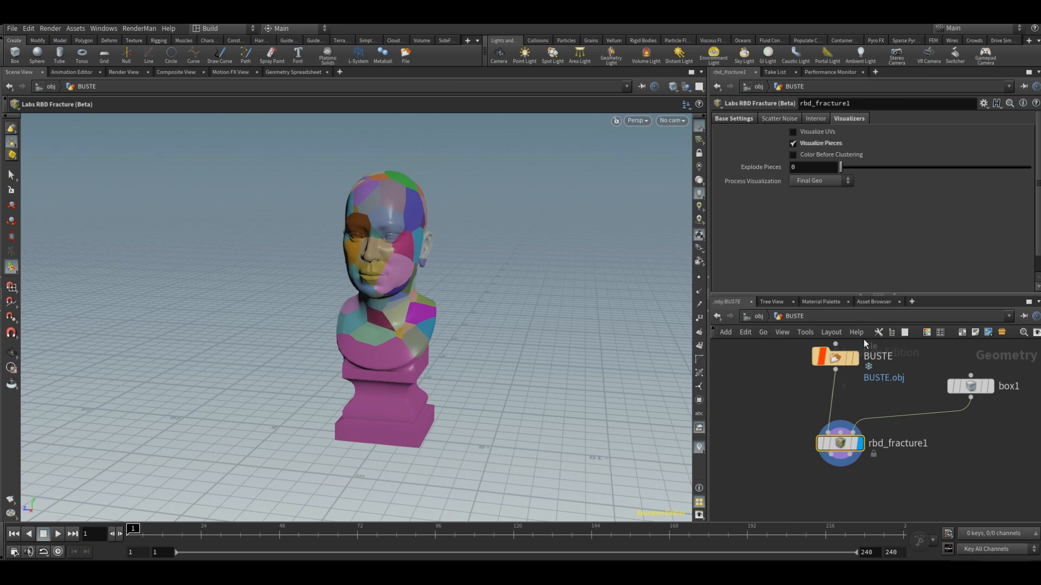
Add a Labs RBD Director node below the fracture node, connect it to the fracture output and display it
middle_drag(795, 471, 817, 457)
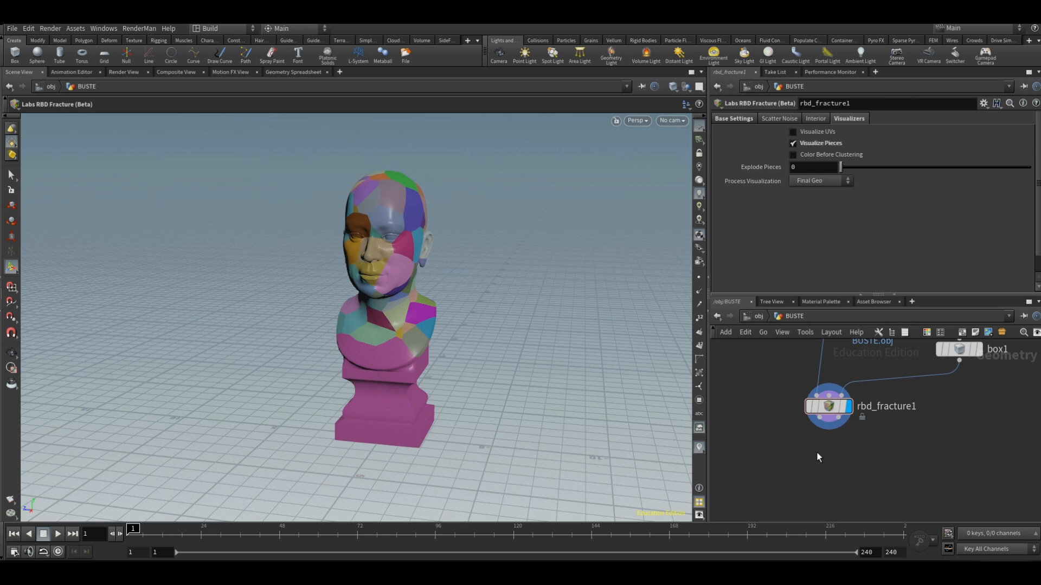
key(Tab)
text(labs)
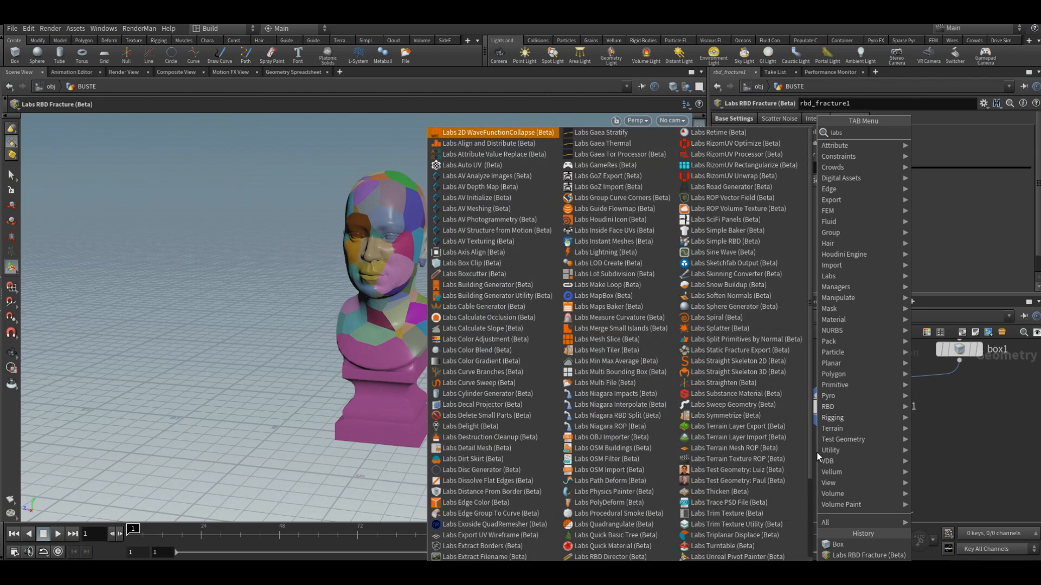
text( rbd d)
click(949, 131)
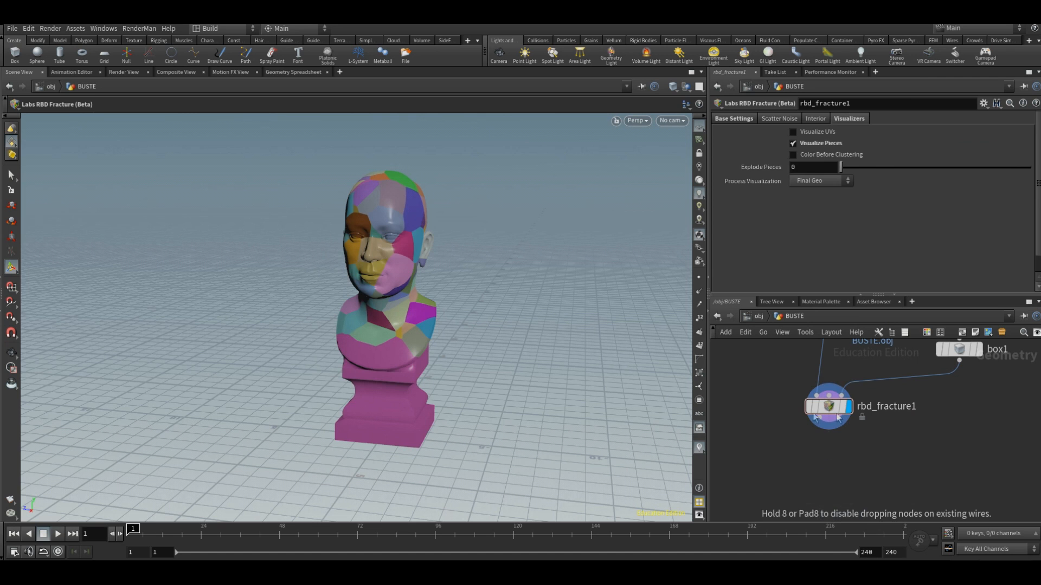
click(829, 447)
drag(819, 417, 819, 436)
click(848, 447)
middle_drag(848, 447, 846, 412)
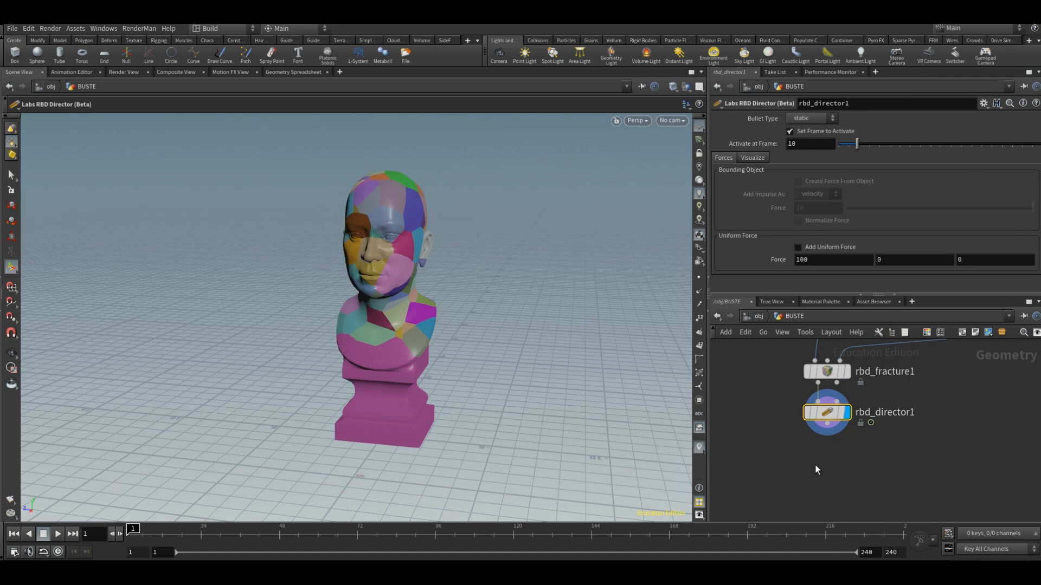
Add a Labs RBD Solver node connected below the RBD Director and display its result
key(Tab)
text(labs rbd s)
key(Down)
key(Down)
key(Return)
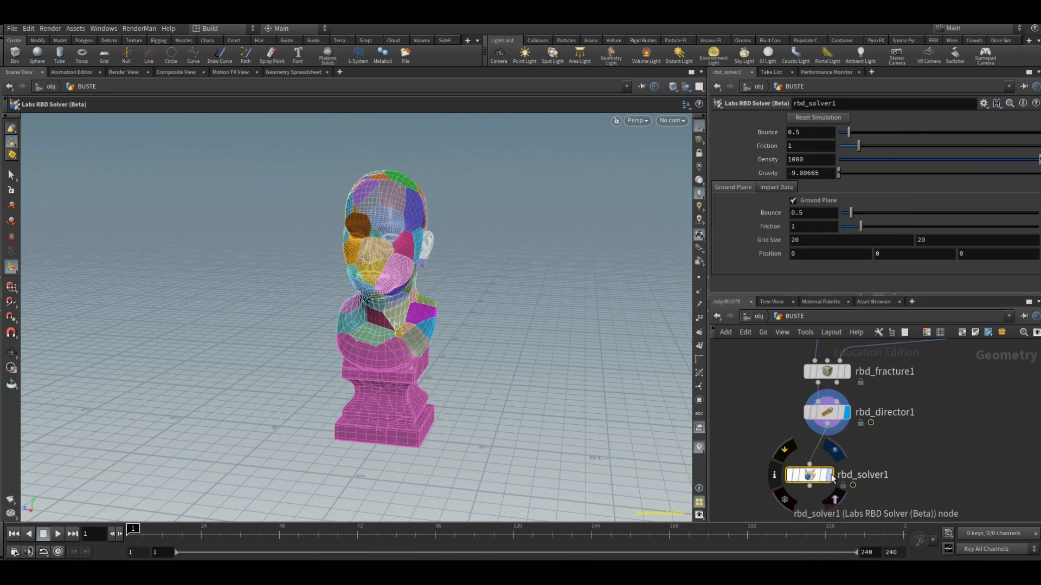
click(809, 483)
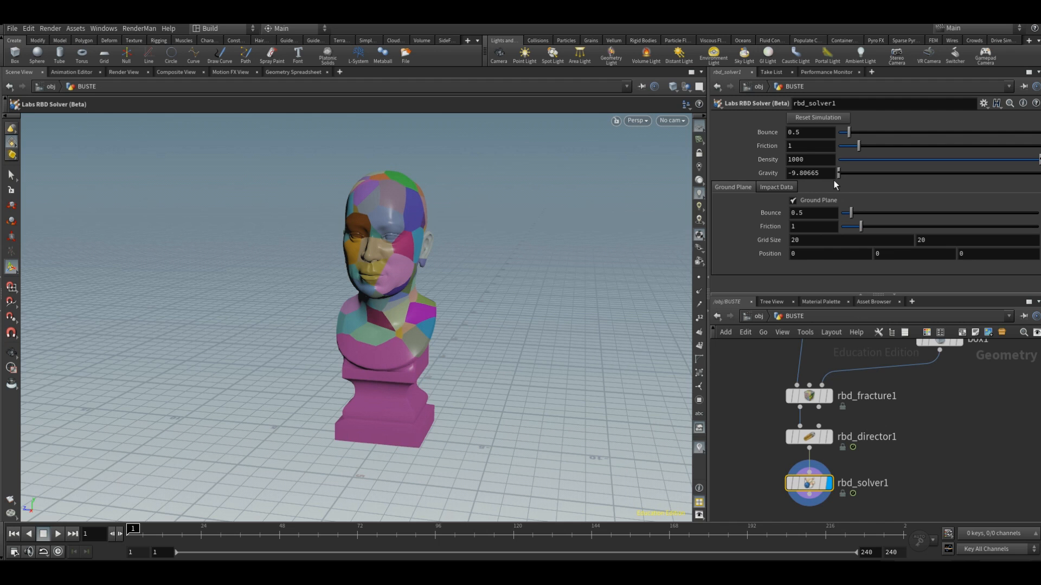
Pin the RBD Director's parameters, select the RBD Solver node and play the destruction simulation
click(812, 442)
click(1023, 87)
click(809, 483)
click(58, 534)
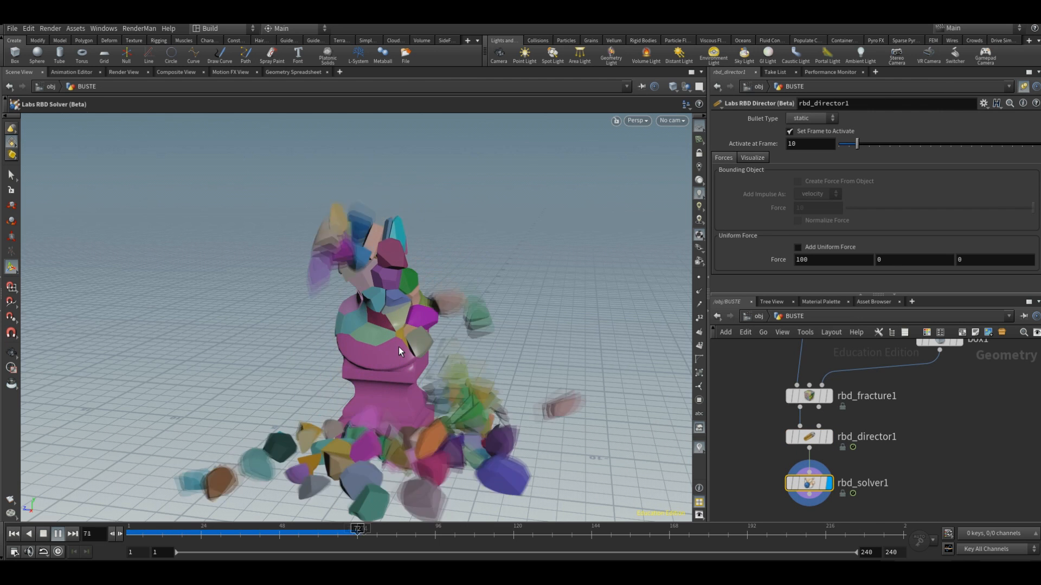
middle_drag(957, 428, 963, 457)
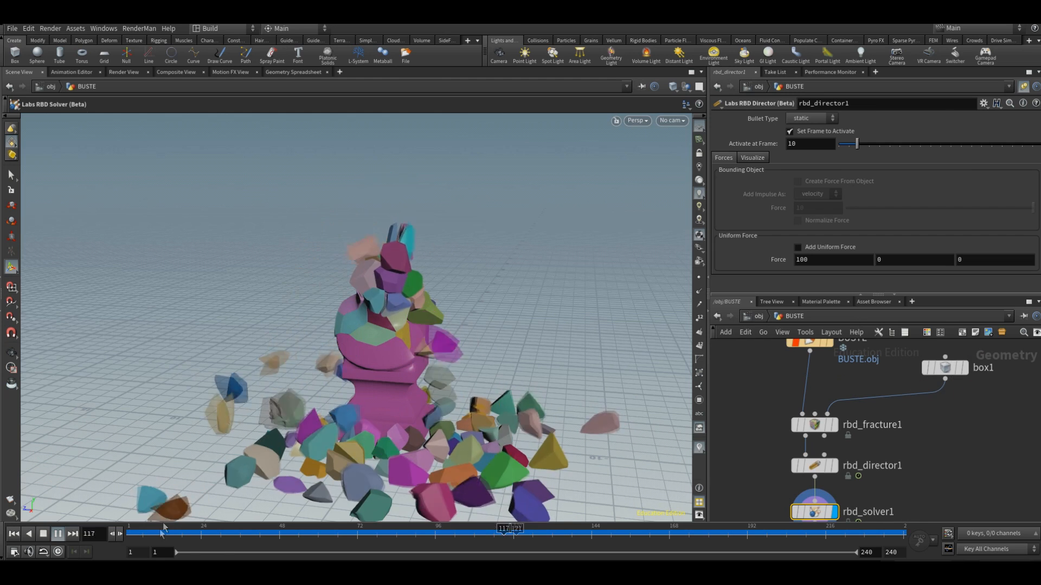
middle_drag(823, 475, 828, 407)
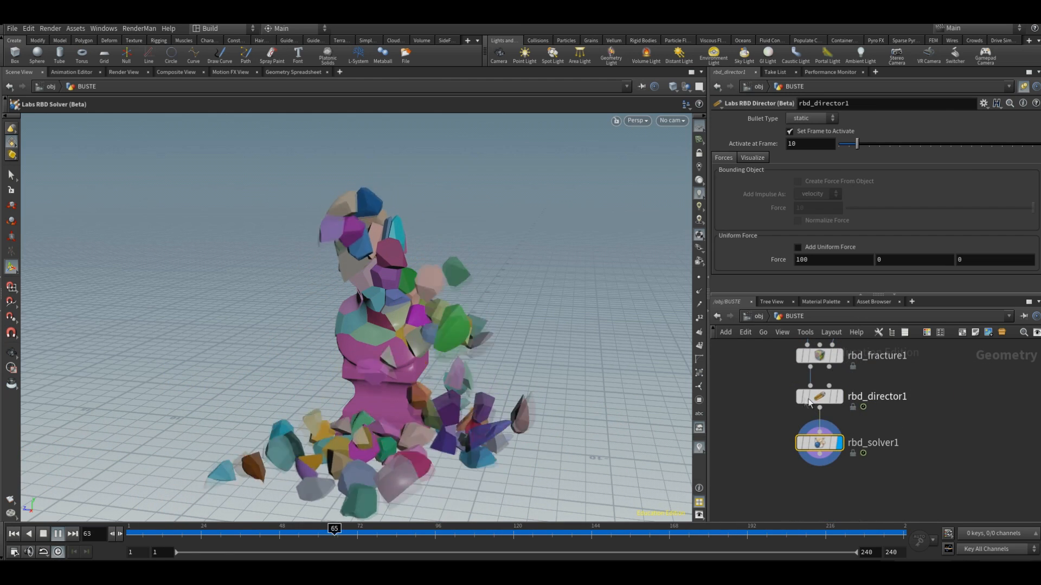
Set the end of the playback range to frame 100
double_click(867, 553)
text(100)
key(Return)
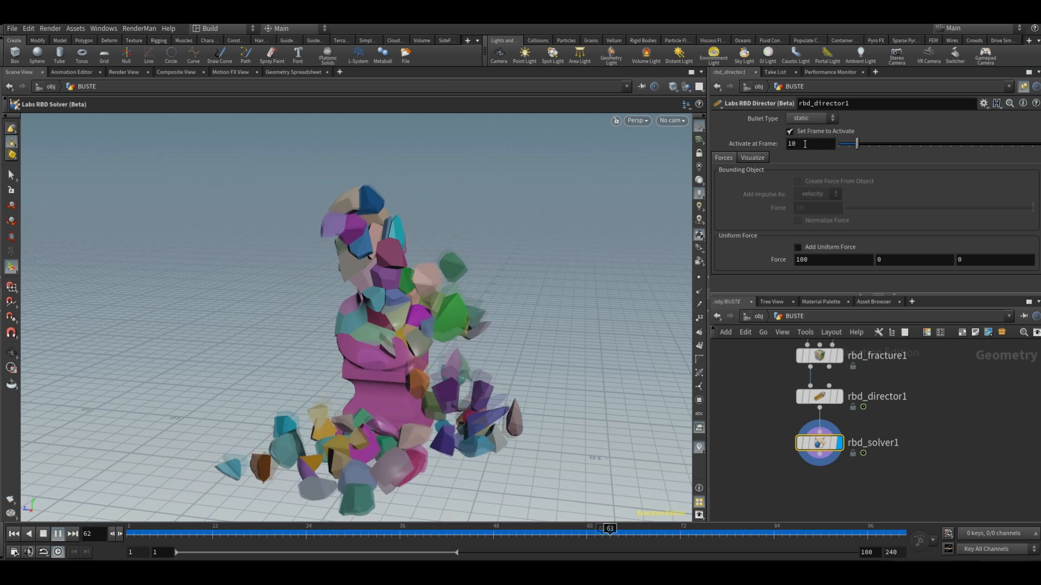
Set the RBD Director's Activate at Frame value to 20 and view the playing collapse from the bust's side
drag(804, 144, 714, 135)
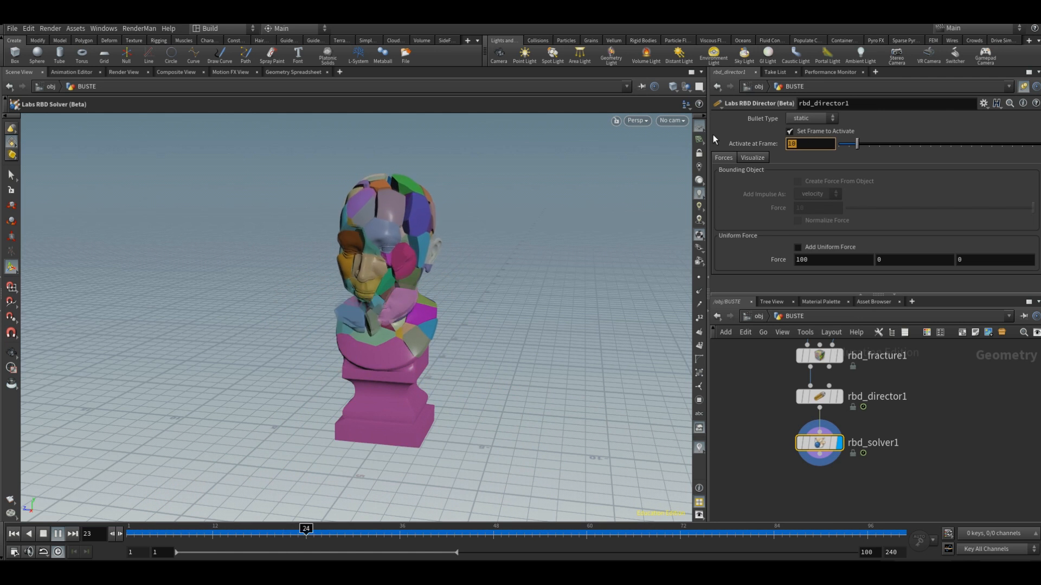
text(50)
key(Return)
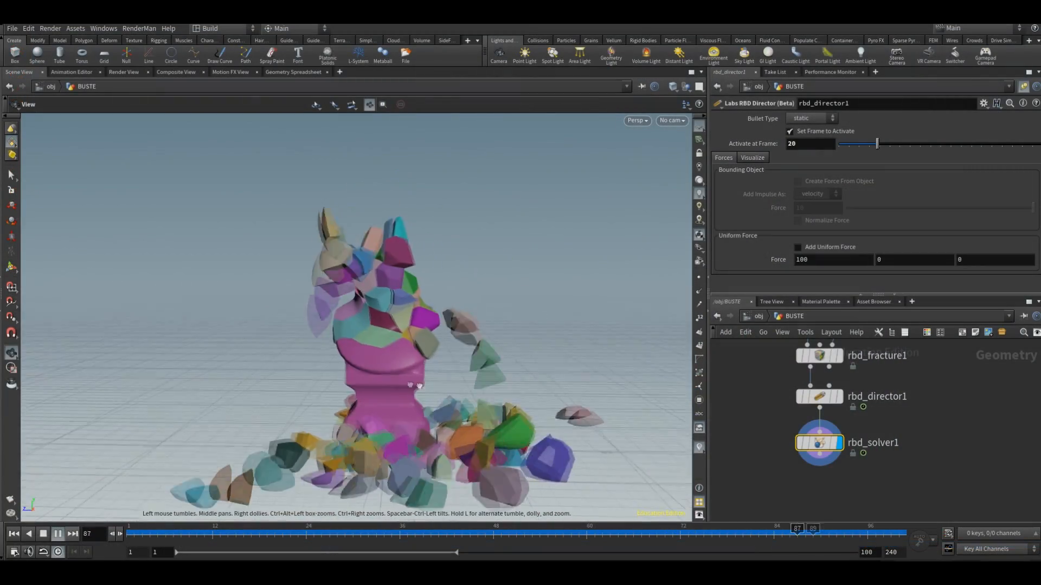
alt+drag(415, 385, 325, 382)
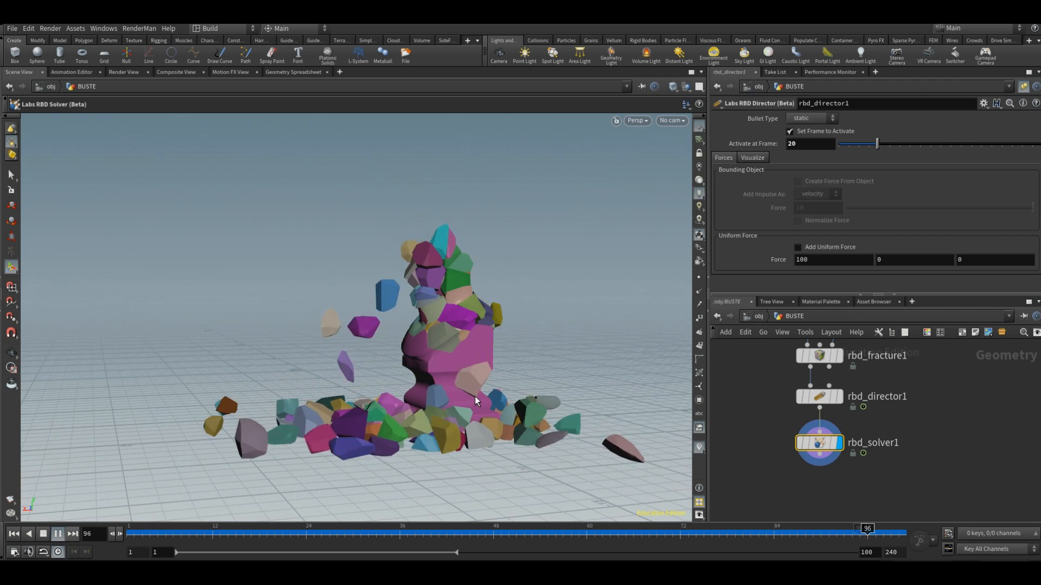
Enable Add Uniform Force on the RBD Director and try X force values of 500 and 5000
click(797, 248)
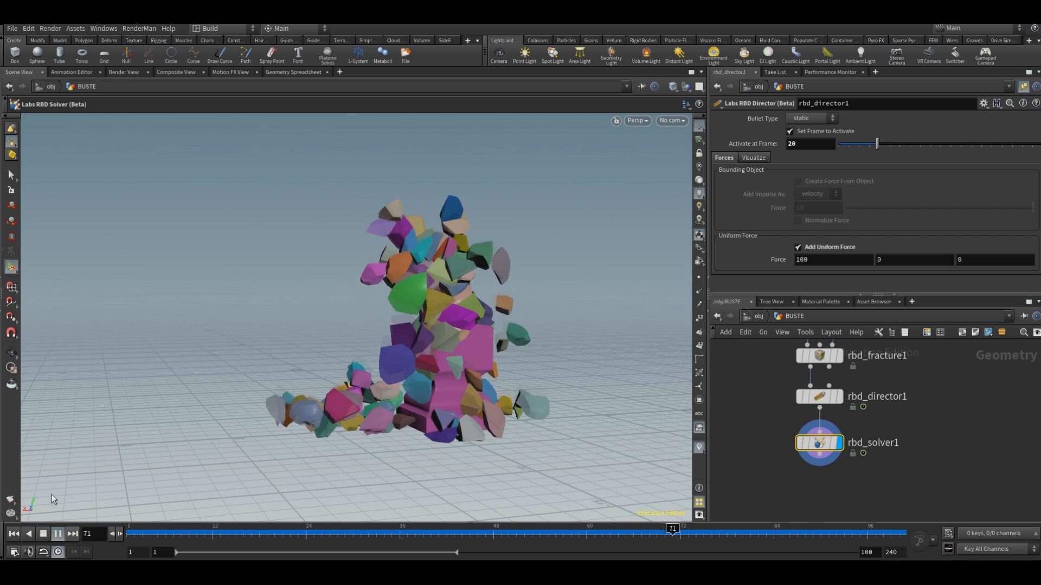
drag(813, 260, 718, 257)
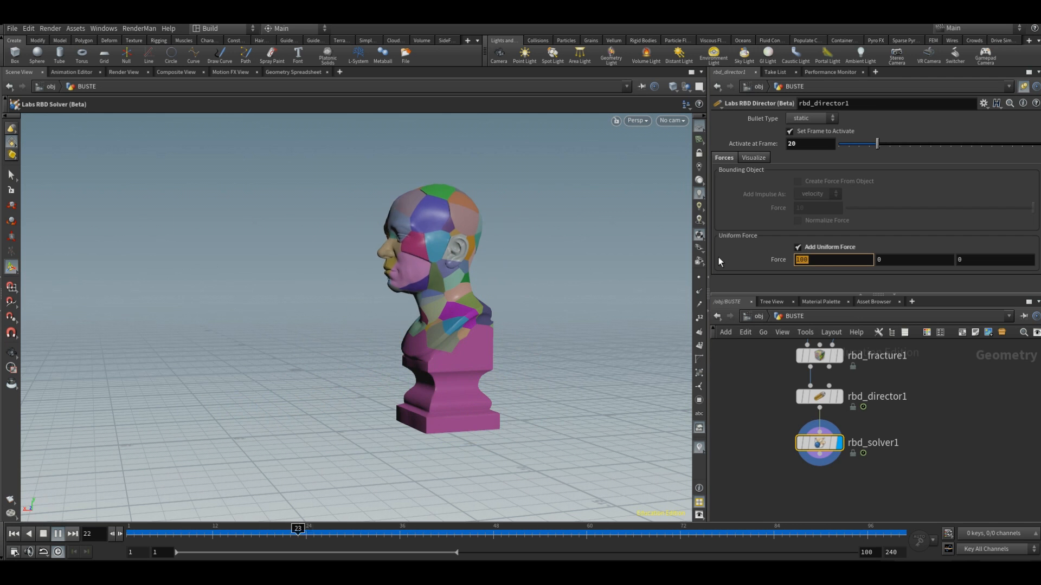
text(500)
key(Return)
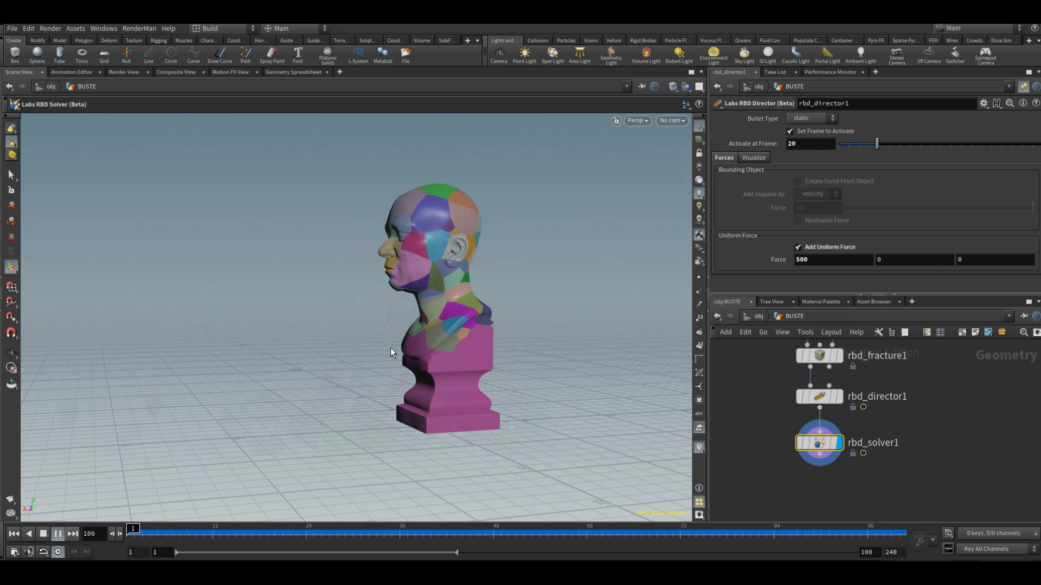
text(0)
key(Return)
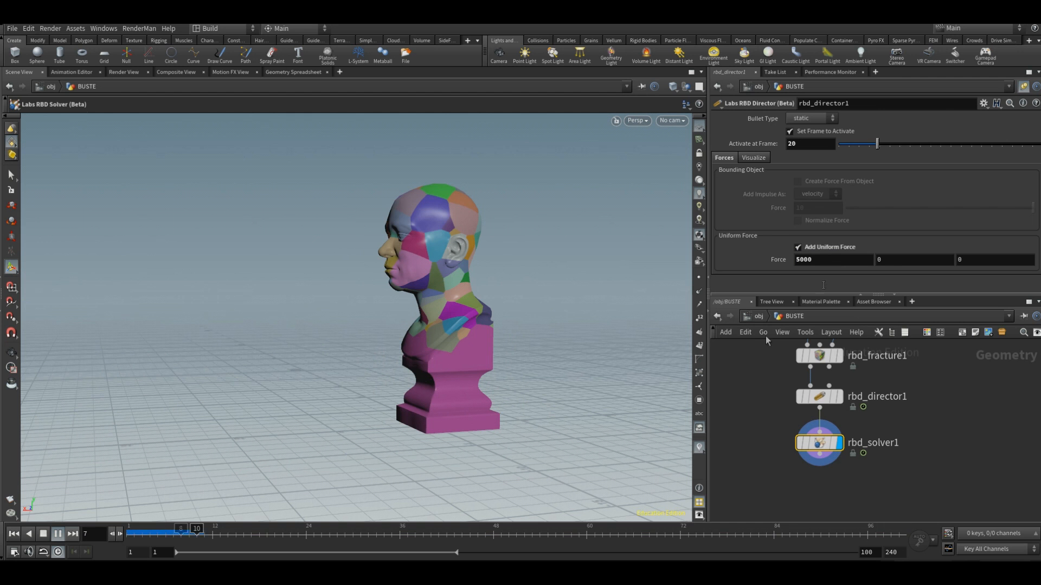
Try a uniform force of 500 in X and 5000 in Y on the RBD Director
key(s)
key(Escape)
mouse_move(535, 434)
mouse_down()
mouse_move(518, 425)
mouse_move(548, 418)
mouse_move(551, 441)
mouse_up()
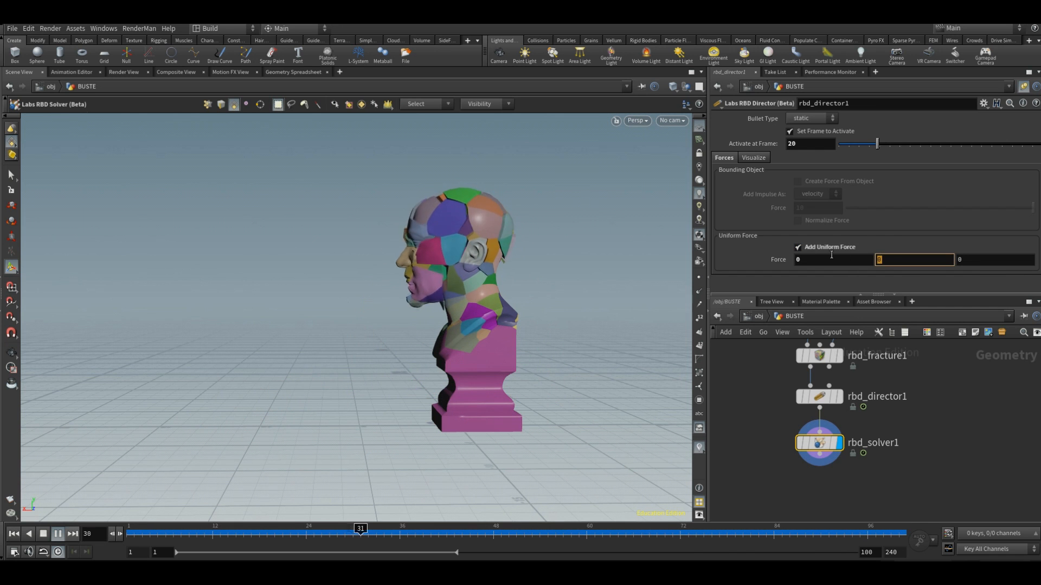
text(5000)
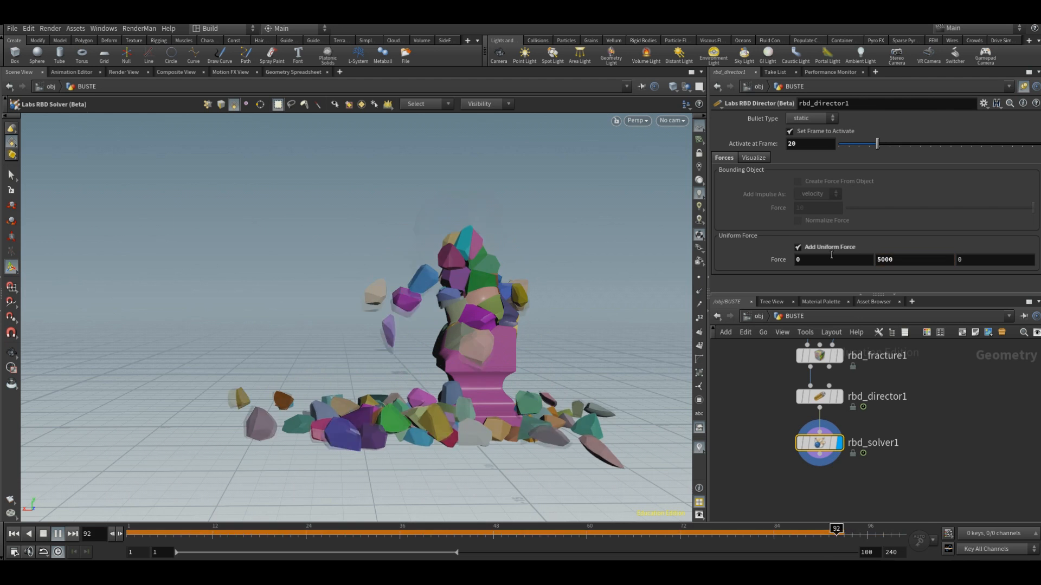
key(Return)
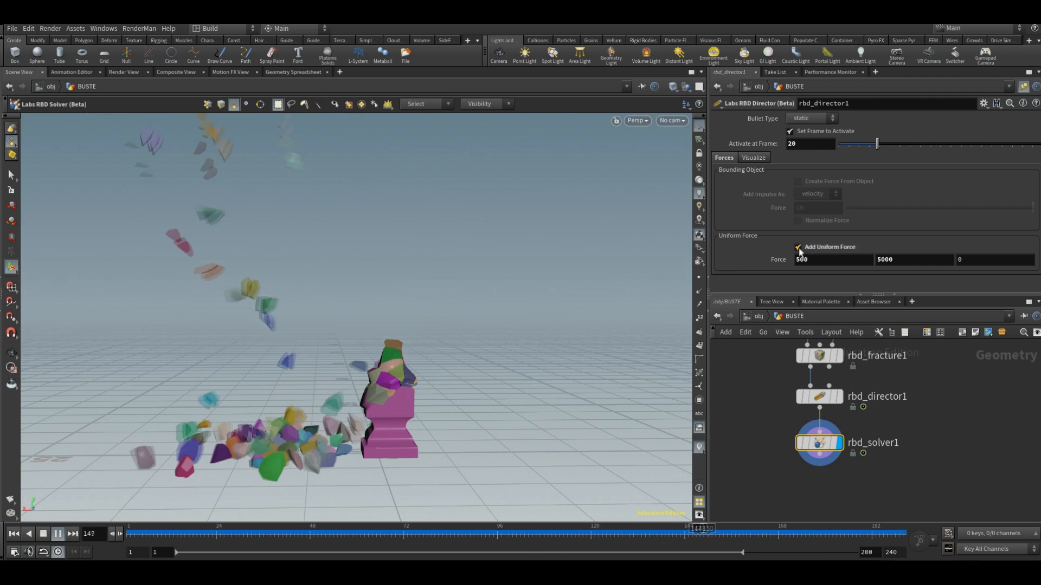
Turn off Add Uniform Force and add a Box node beside the RBD Director
click(840, 247)
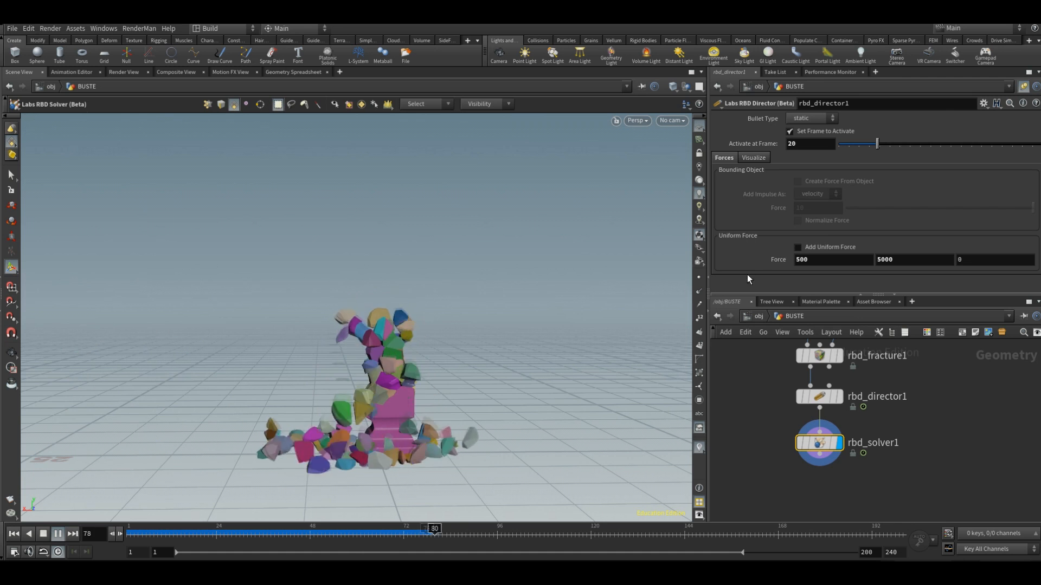
click(759, 461)
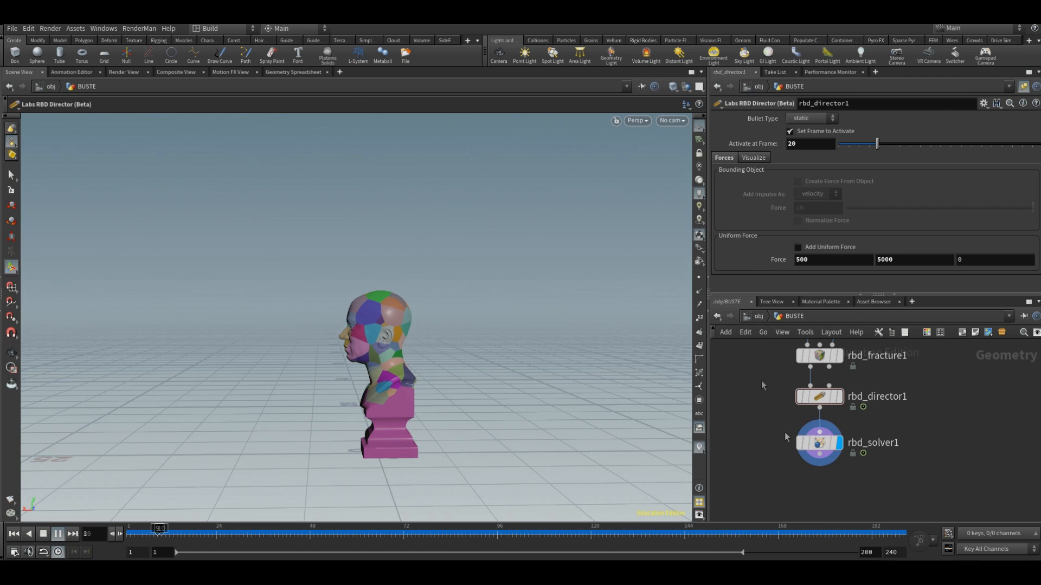
key(Tab)
text(box)
key(Return)
click(982, 404)
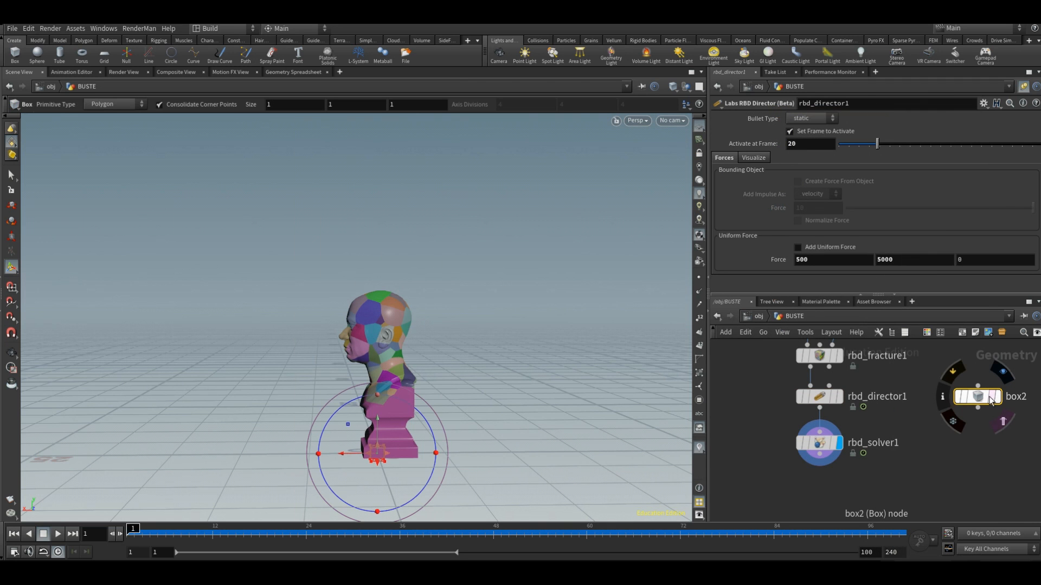
Scale the new box uniformly to about 6.38 and raise it so it encloses the bust's head
alt+drag(474, 454, 537, 454)
scroll(369, 460, up, 4)
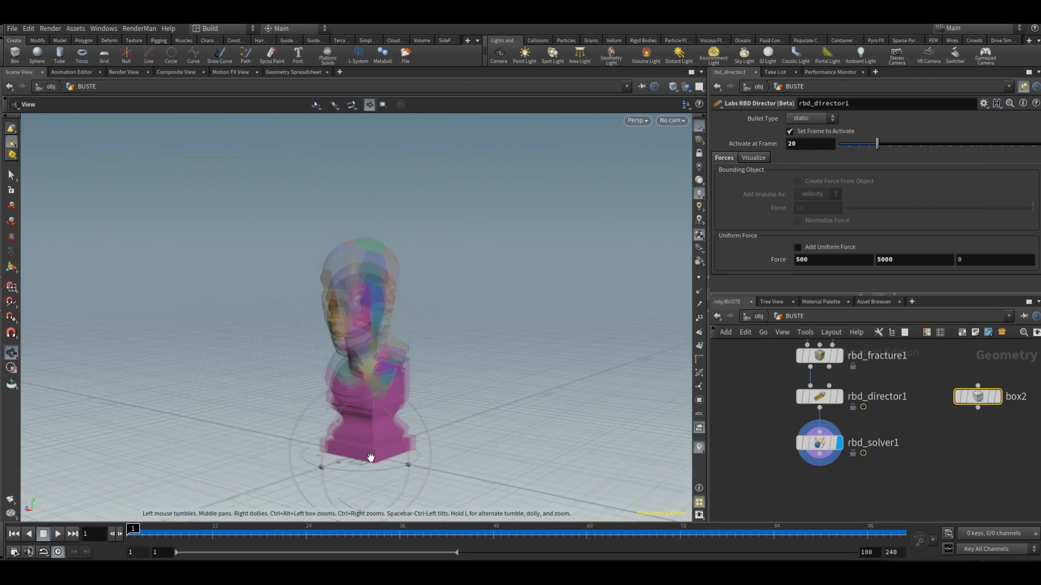
drag(374, 467, 404, 503)
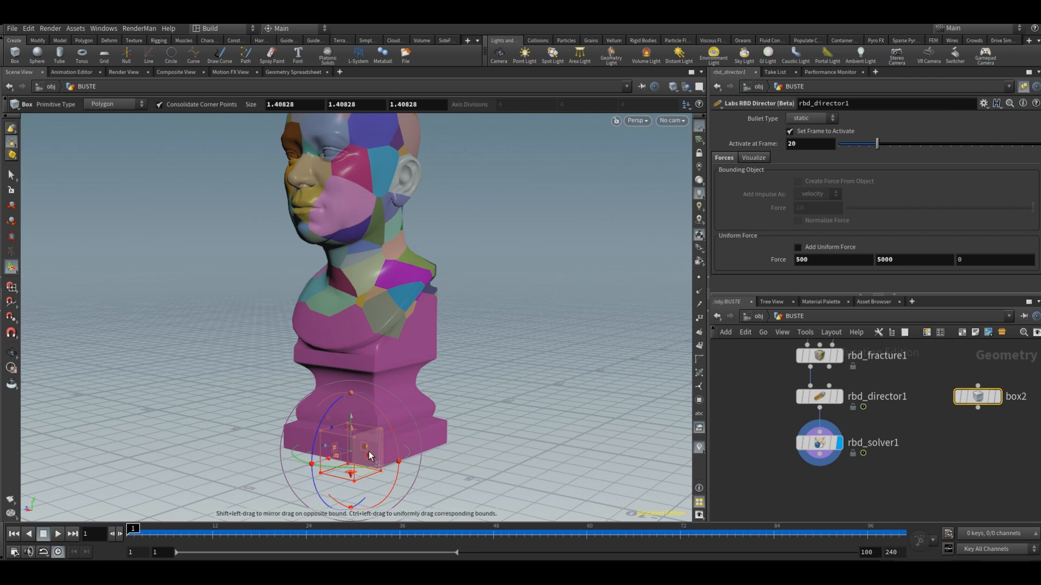
drag(369, 461, 437, 455)
drag(352, 423, 362, 108)
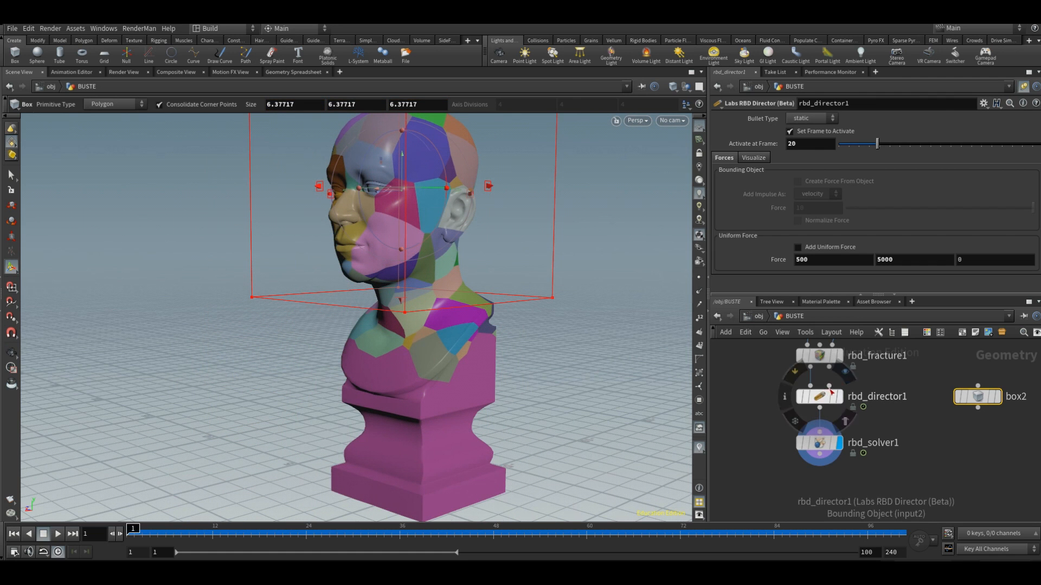
Connect the new box to the RBD Director's Bounding Object input and enable Create Force From Object
drag(829, 387, 930, 428)
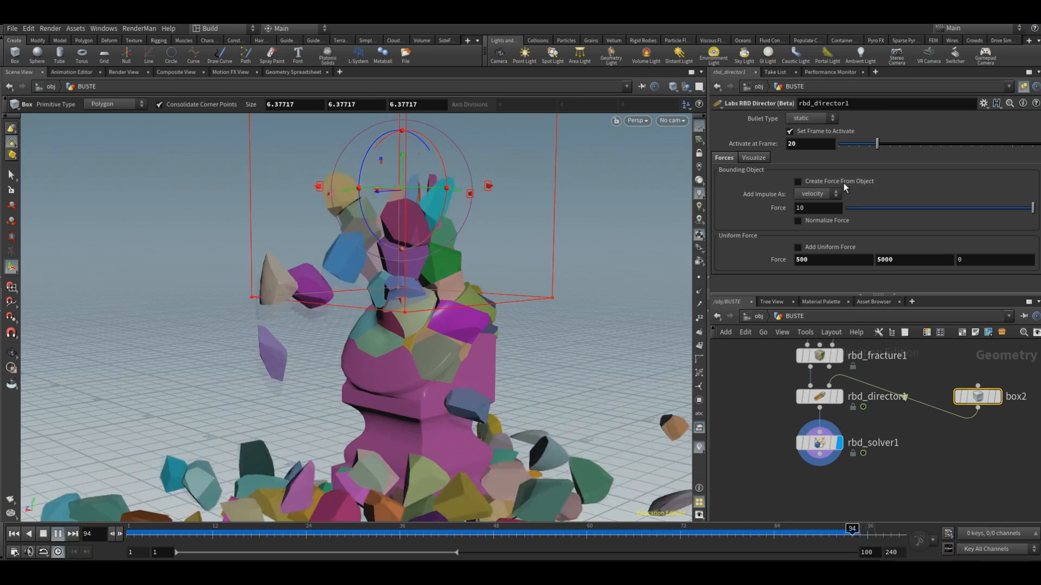
click(835, 182)
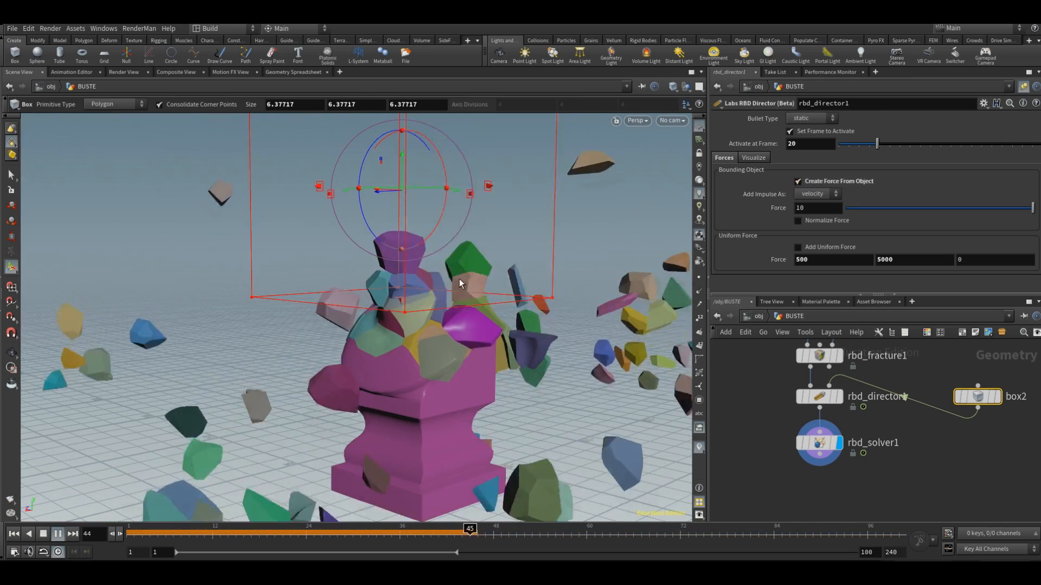
Try bounding object Force values of 1 and 20 with the impulse added as velocity
key(Escape)
double_click(816, 208)
text(1)
key(Return)
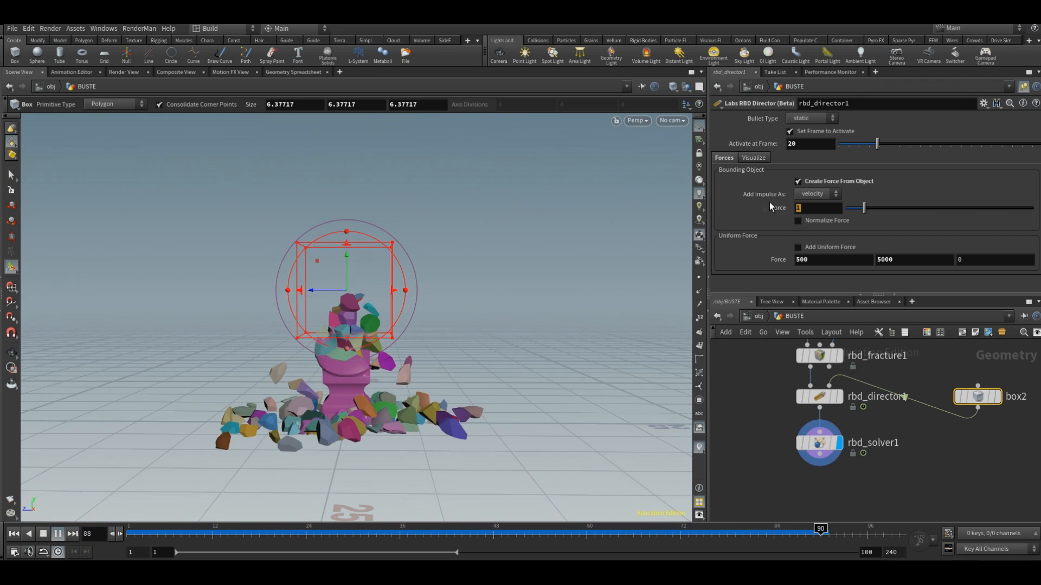
key(Return)
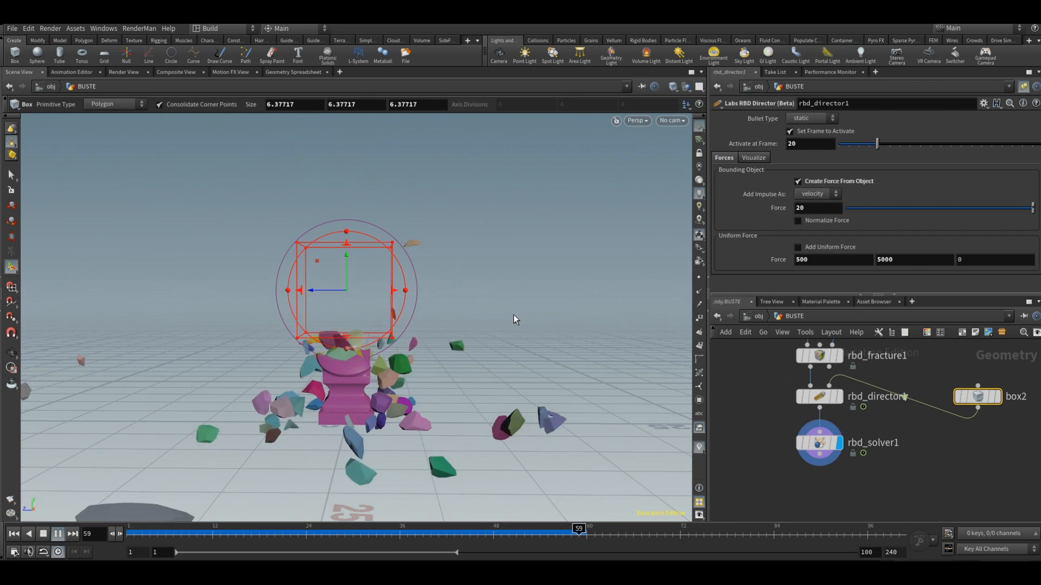
key(Escape)
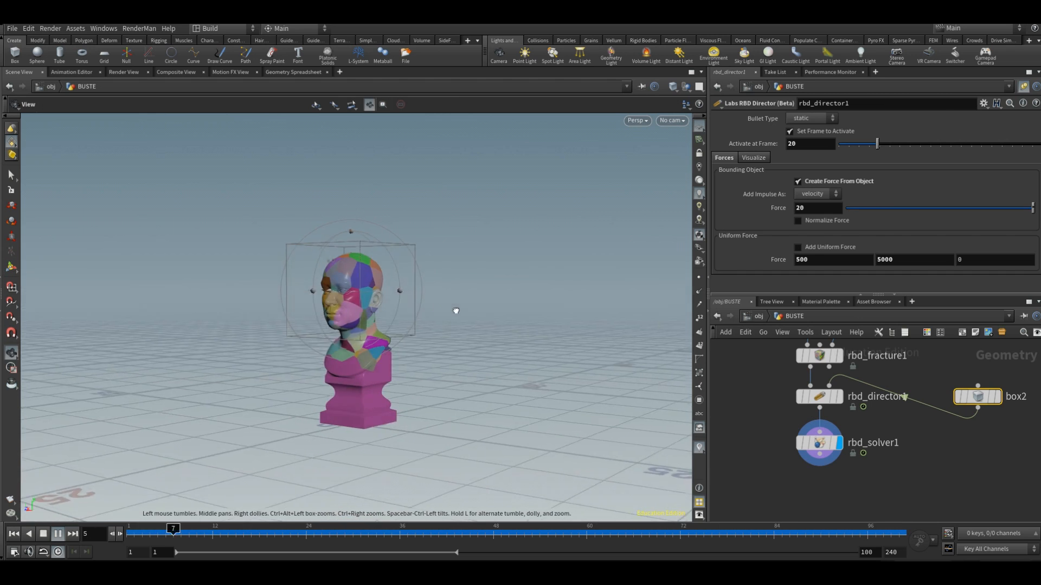
key(Return)
Enable Add Uniform Force on the RBD Director and set its X force to 0
click(798, 247)
alt+right_drag(420, 385, 410, 414)
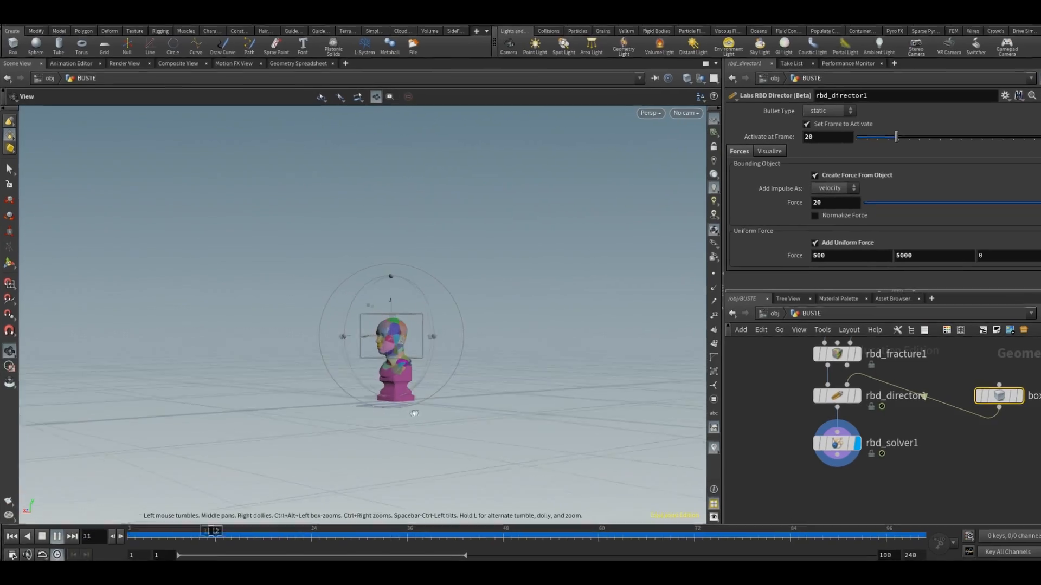
drag(829, 256, 661, 232)
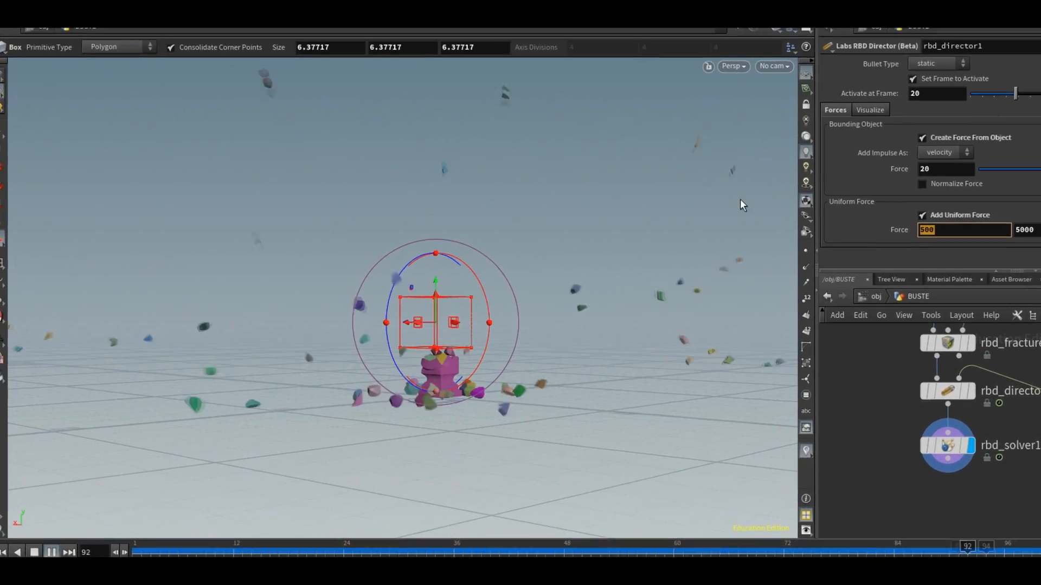
text(0)
key(Return)
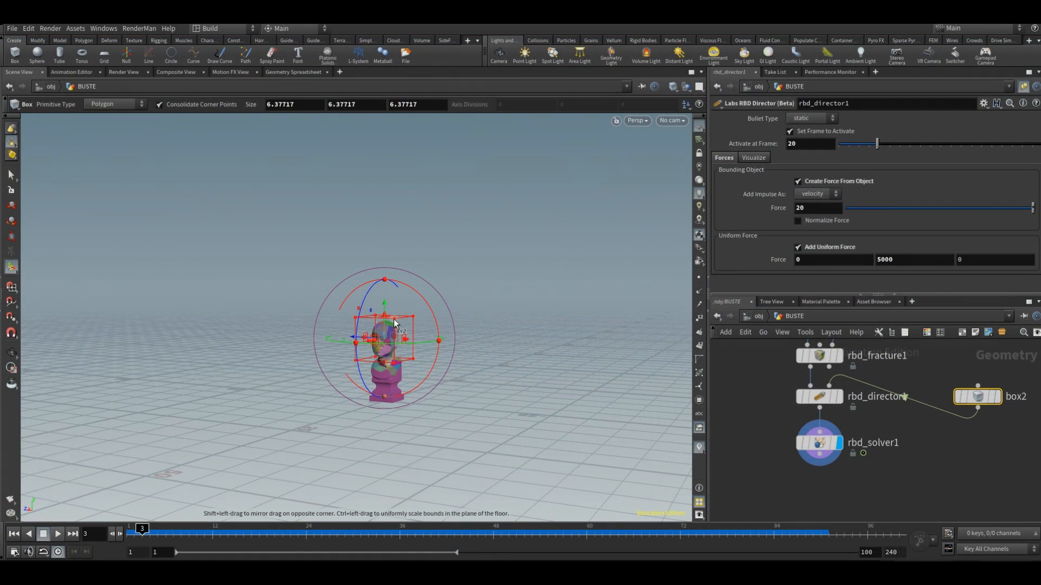
Switch the bounding object's Add Impulse As option to force and set its Force to 10000
click(814, 216)
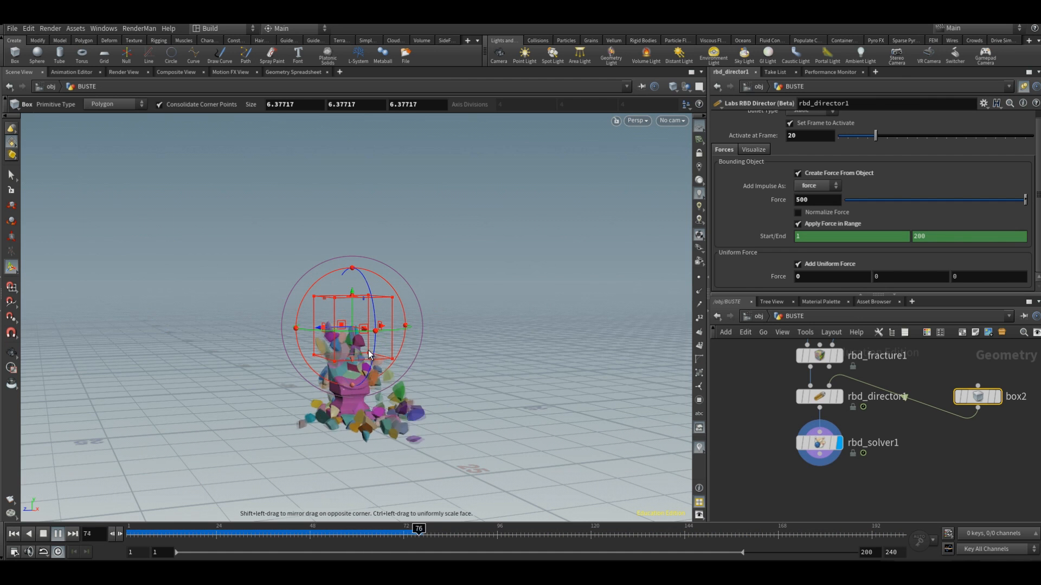
drag(820, 199, 702, 195)
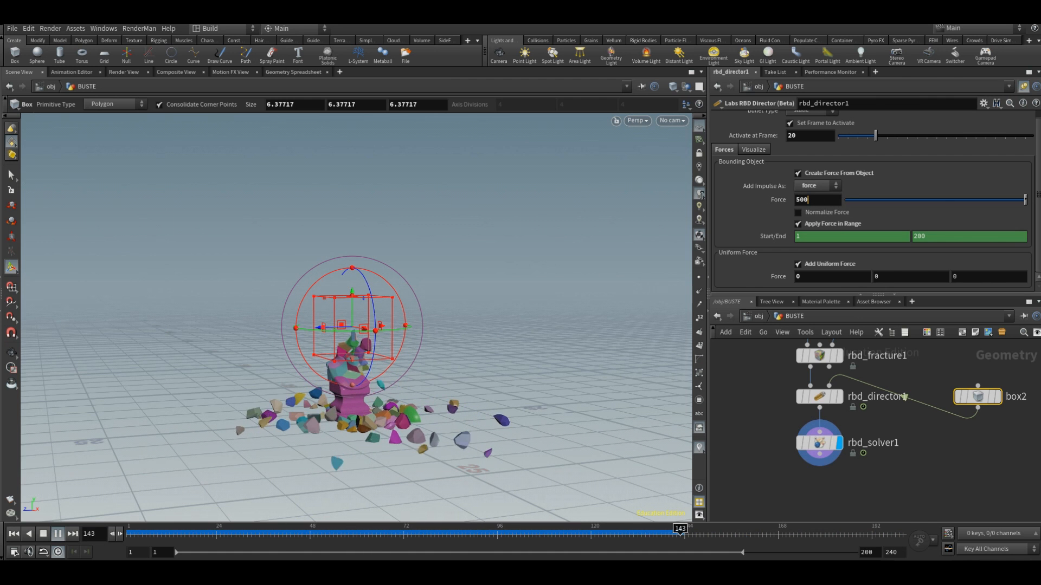
text(10000)
key(Return)
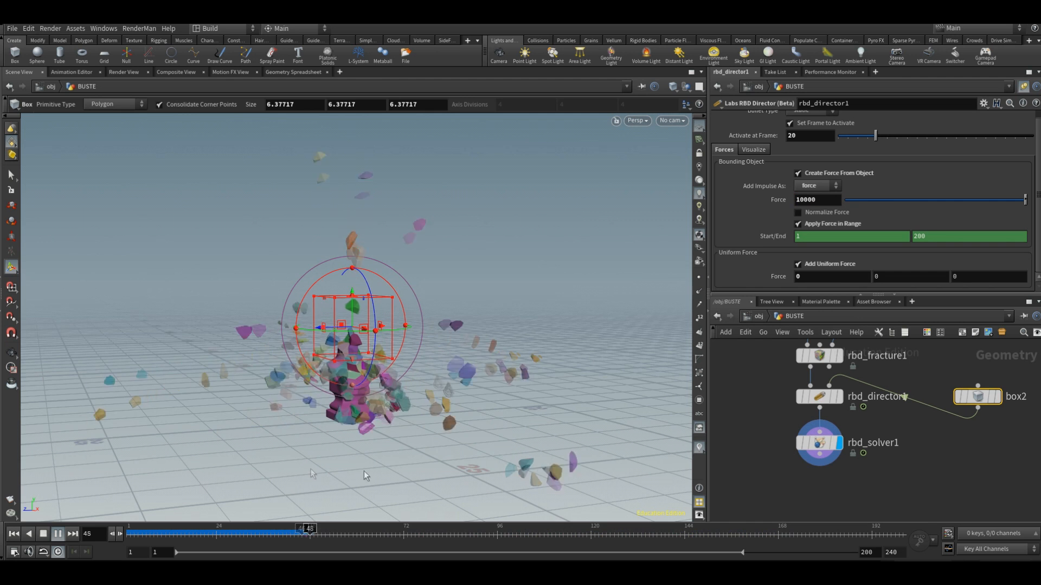
key(Return)
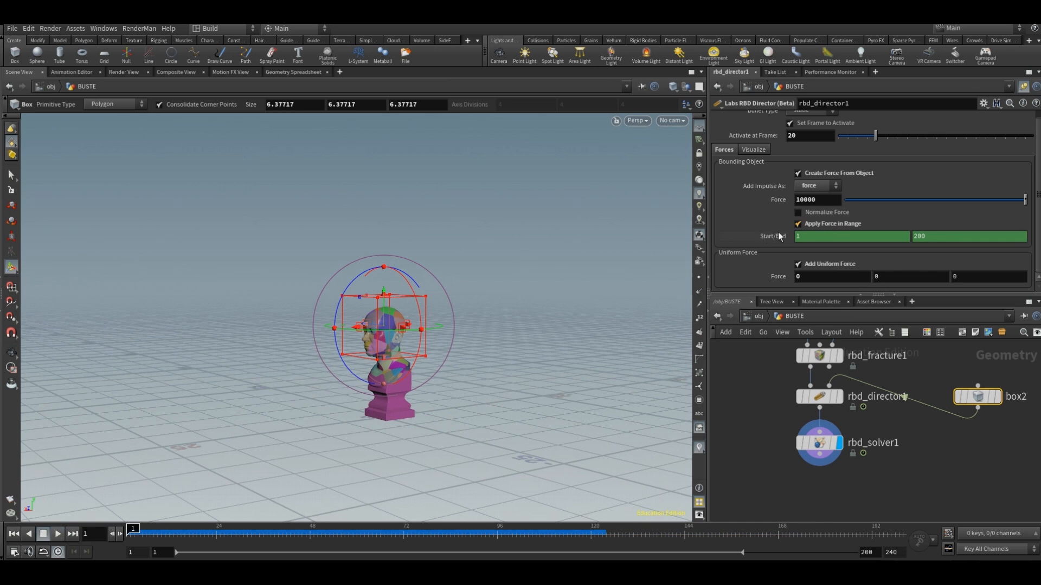
Delete the channels on the Start/End parameter of the bounding object's force range and view the resulting simulation
right_click(773, 240)
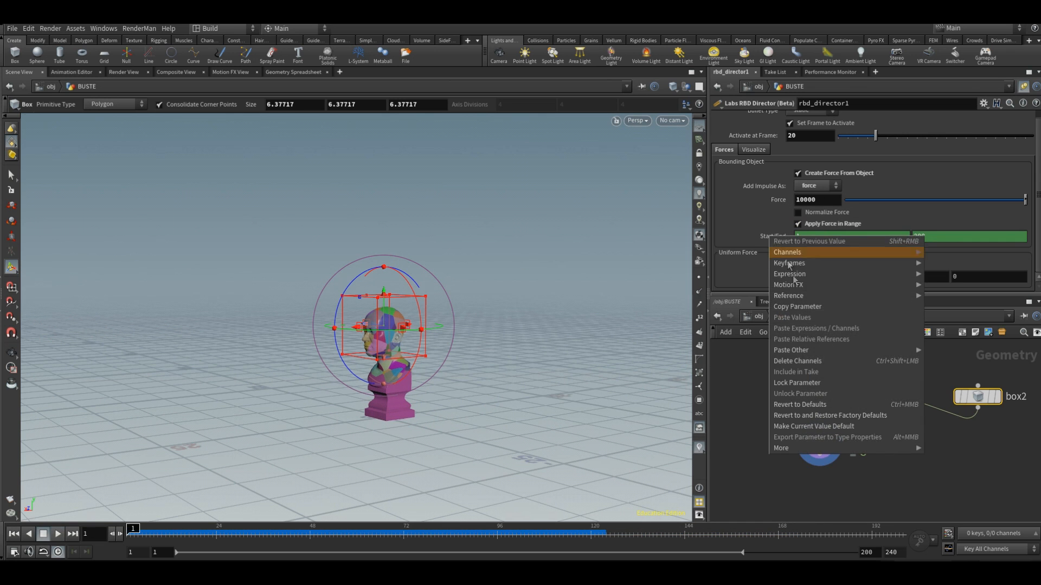
click(810, 361)
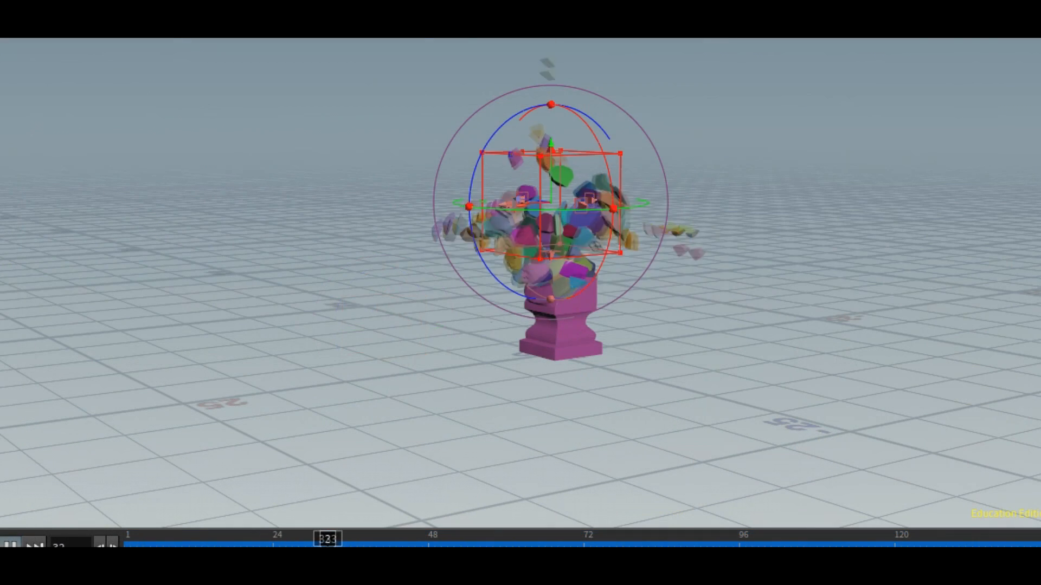
alt+drag(618, 350, 782, 327)
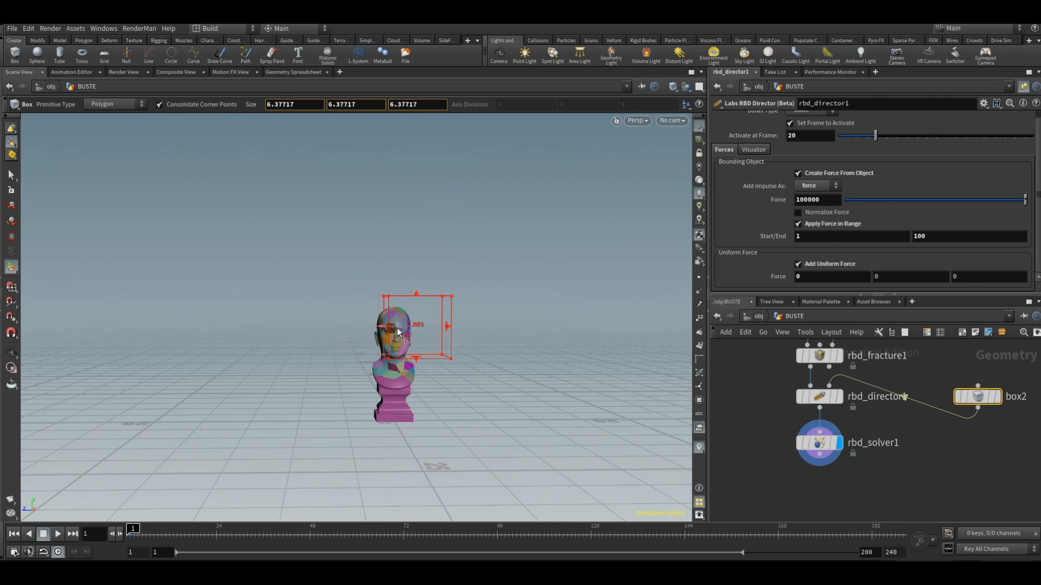
Play the bust's destruction simulation with the bounding object's Force at 100000
key(Up)
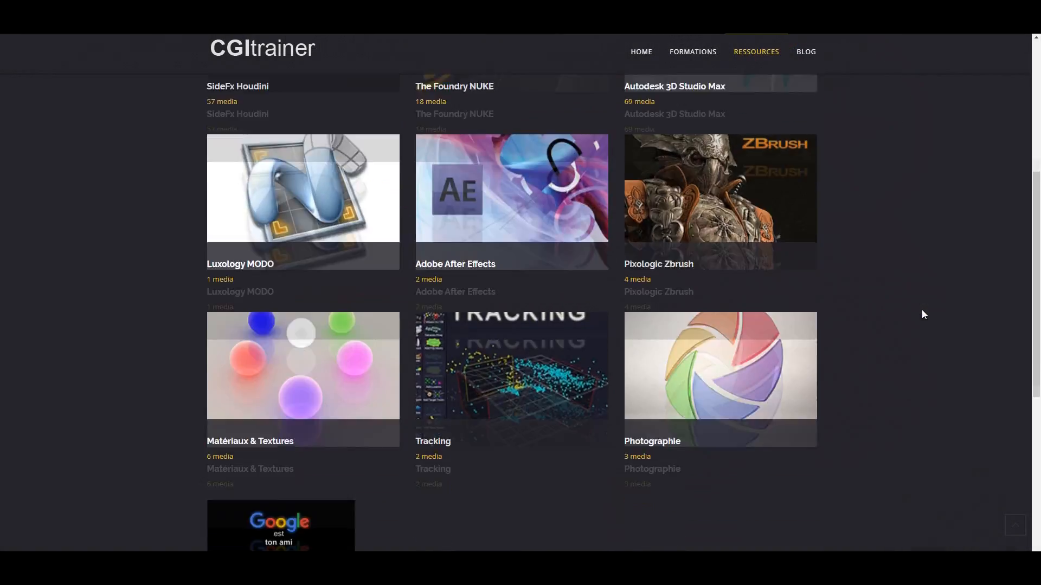
Switch to the CGItrainer website and look through the video and PDF categories of its Ressources section
scroll(923, 315, up, 5)
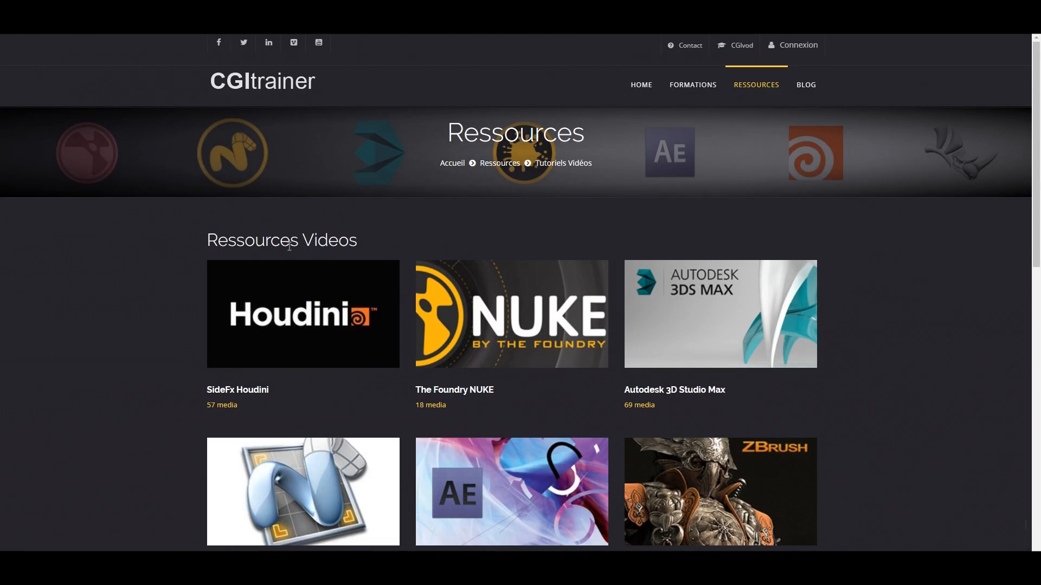
click(767, 88)
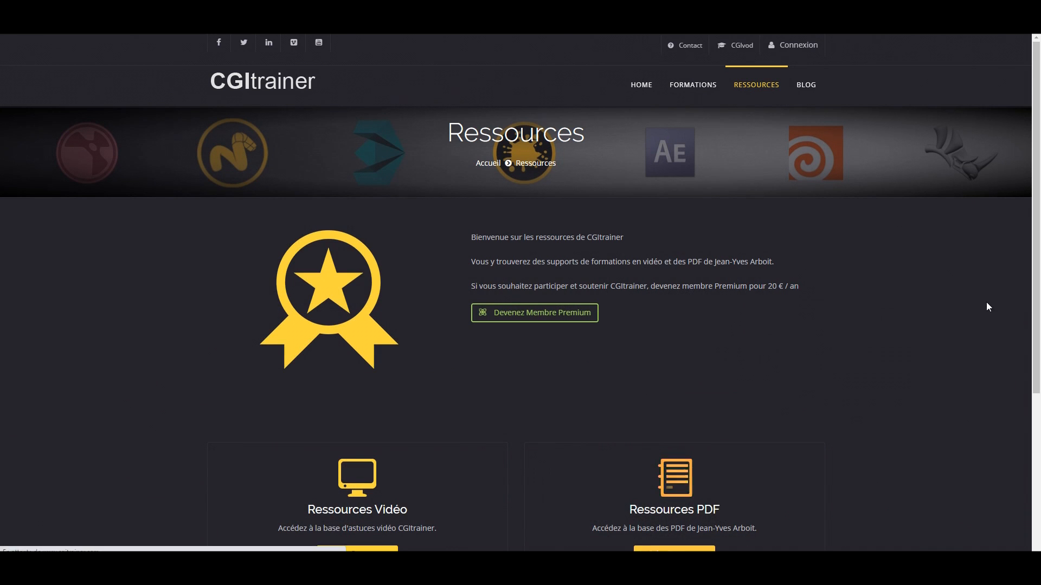
scroll(950, 324, down, 1)
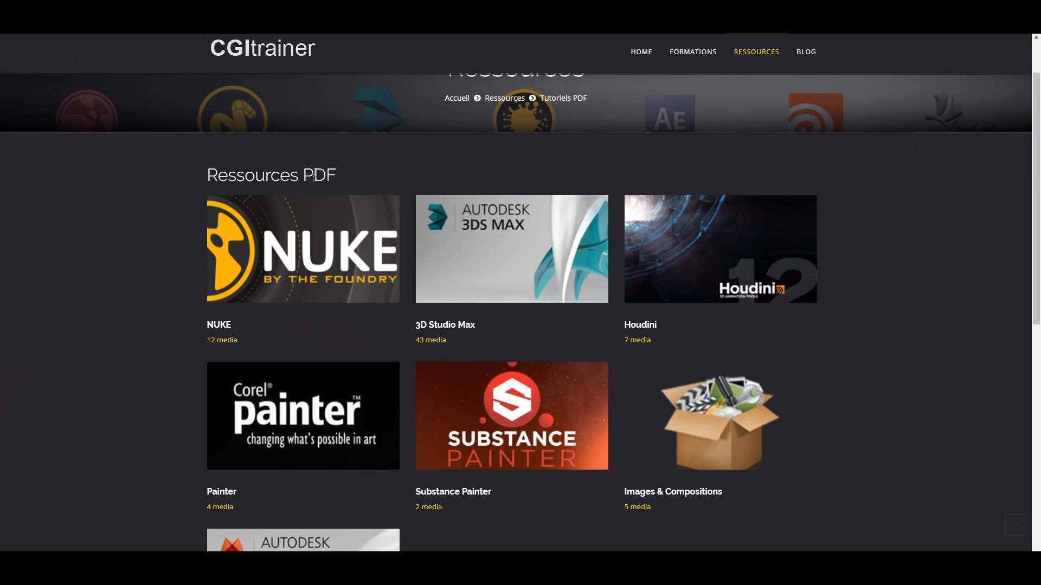
scroll(929, 343, down, 2)
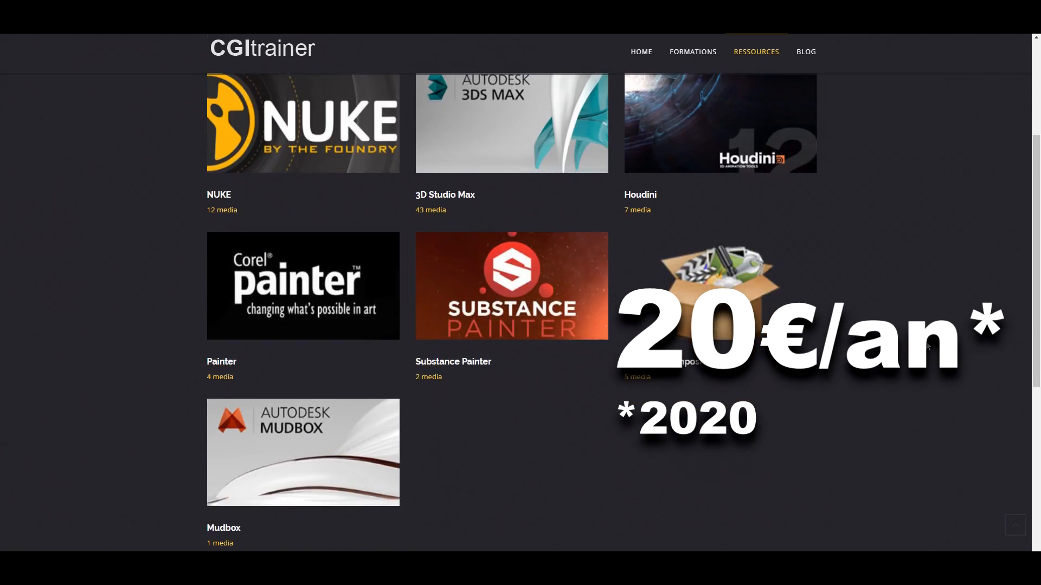
scroll(929, 347, down, 1)
scroll(929, 346, up, 2)
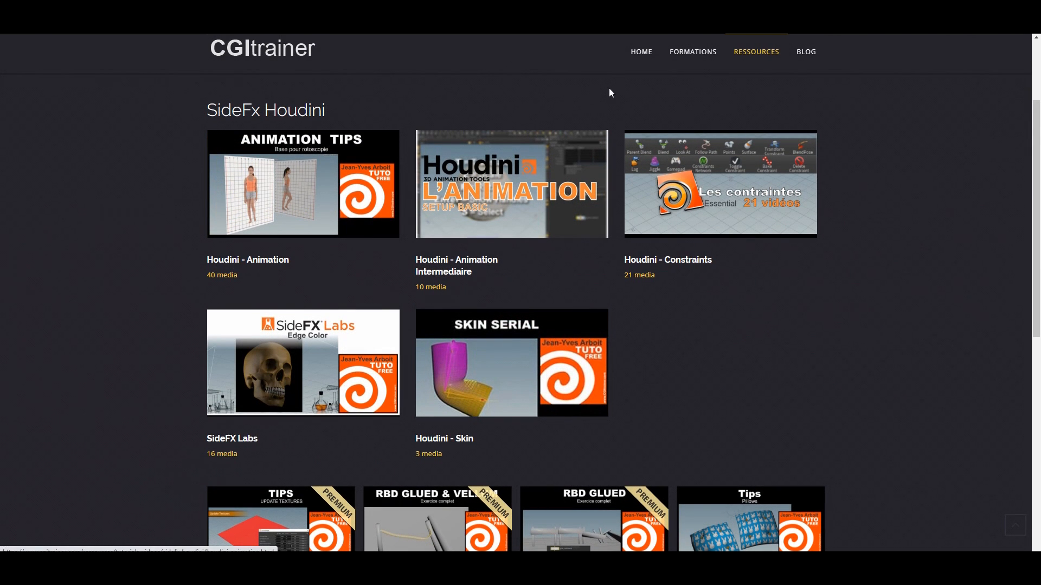
Look through the SideFx Houdini video tutorials and skip ahead in the SideFX Labs Edge Color video
scroll(811, 387, up, 3)
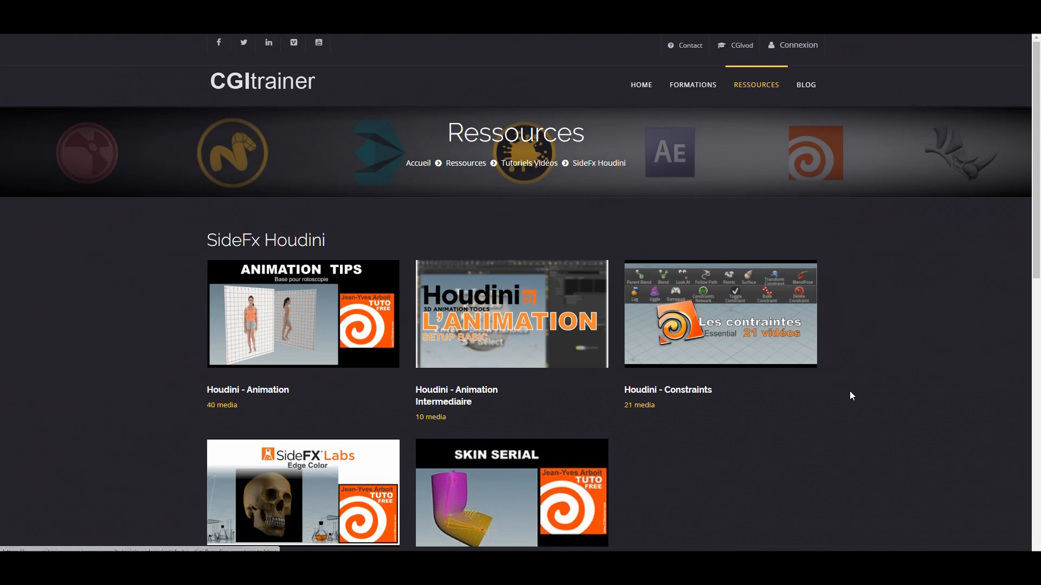
scroll(889, 410, down, 3)
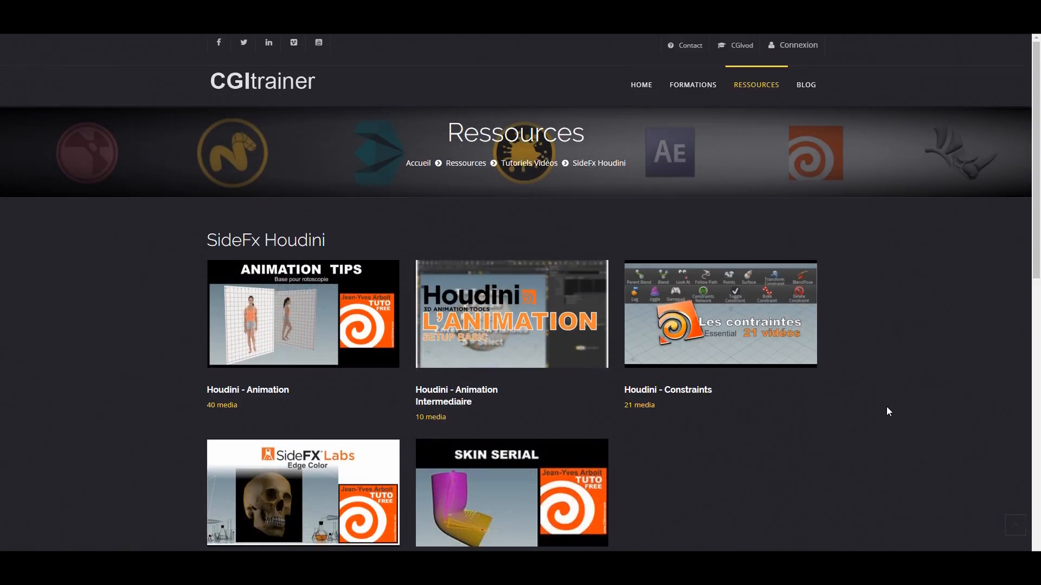
scroll(455, 301, up, 1)
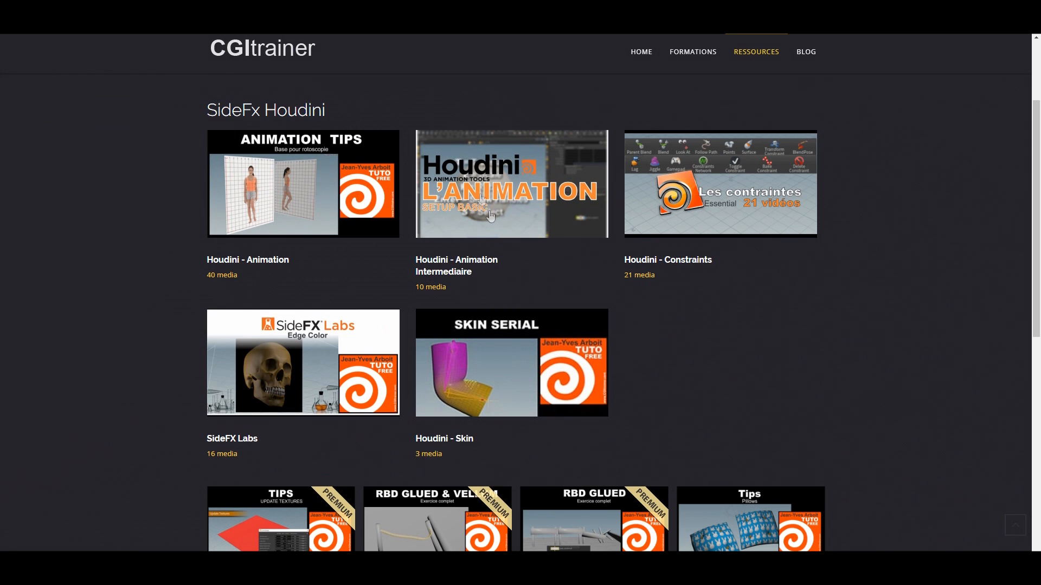
scroll(750, 356, down, 3)
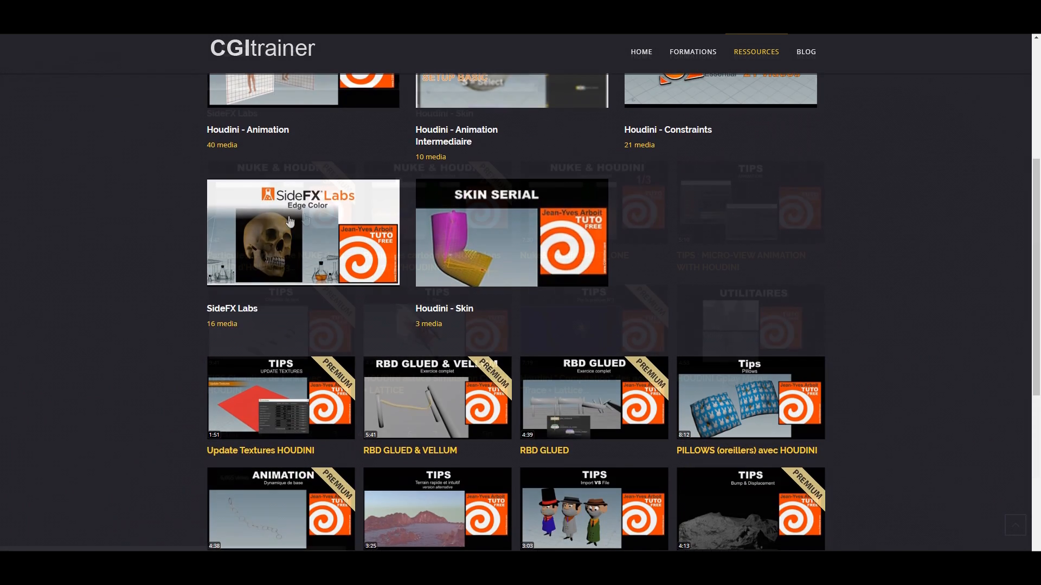
scroll(747, 244, down, 2)
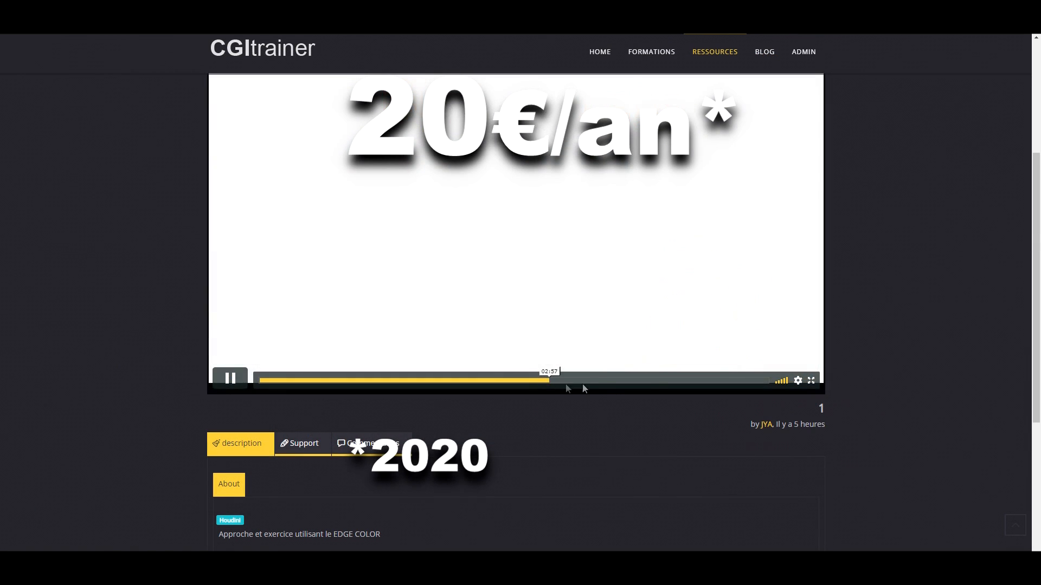
click(693, 383)
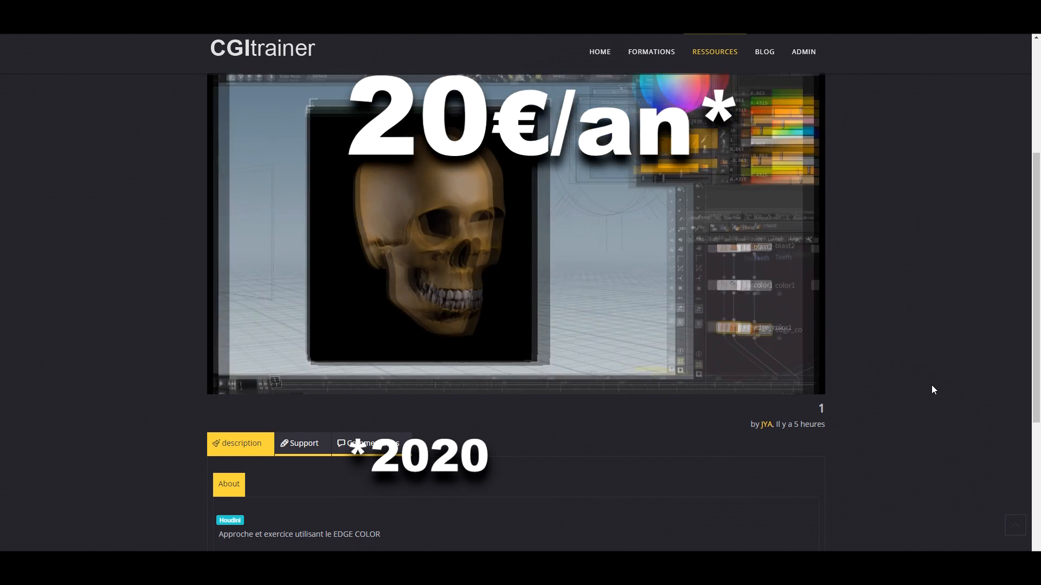